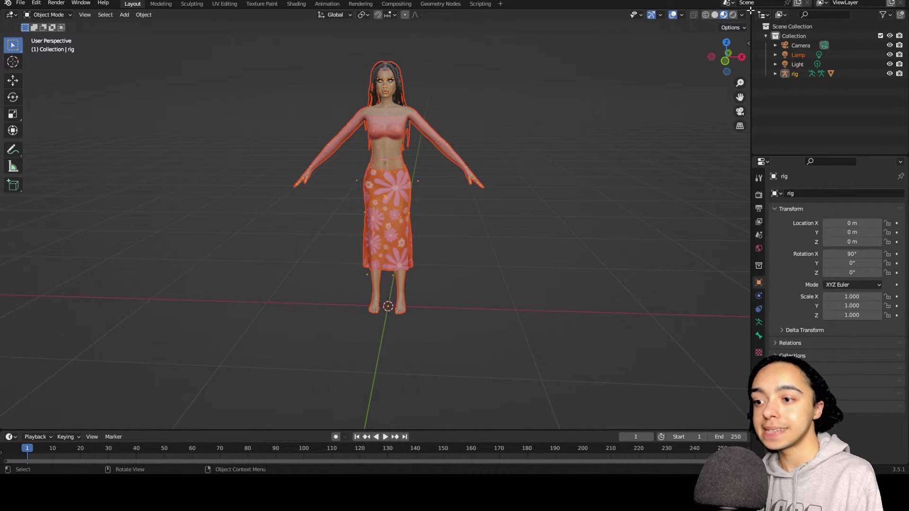
# Split the 3D viewport and make the left area a Shader Editor, keeping the character centred on the right.
pyautogui.moveTo(751, 10); pyautogui.dragTo(400, 75)
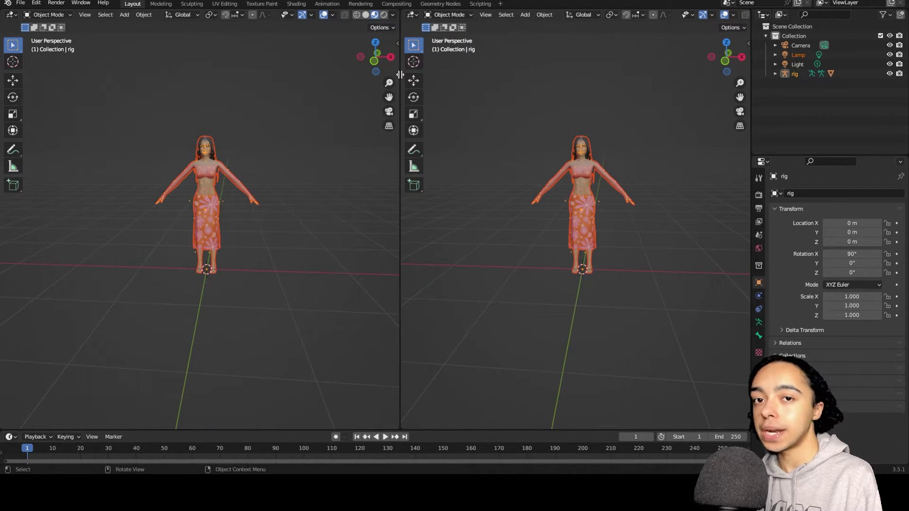
pyautogui.scroll(5, 709, 180)
pyautogui.moveTo(739, 97); pyautogui.dragTo(708, 102)
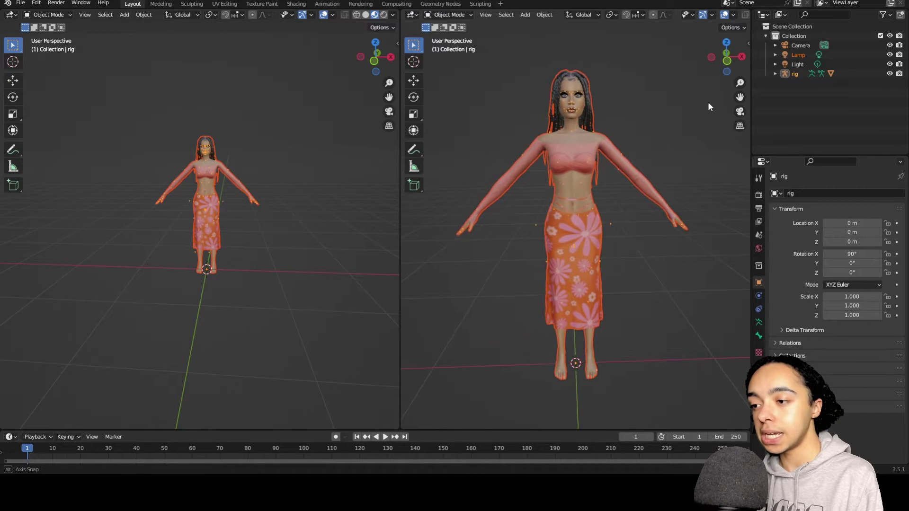
pyautogui.click(11, 16)
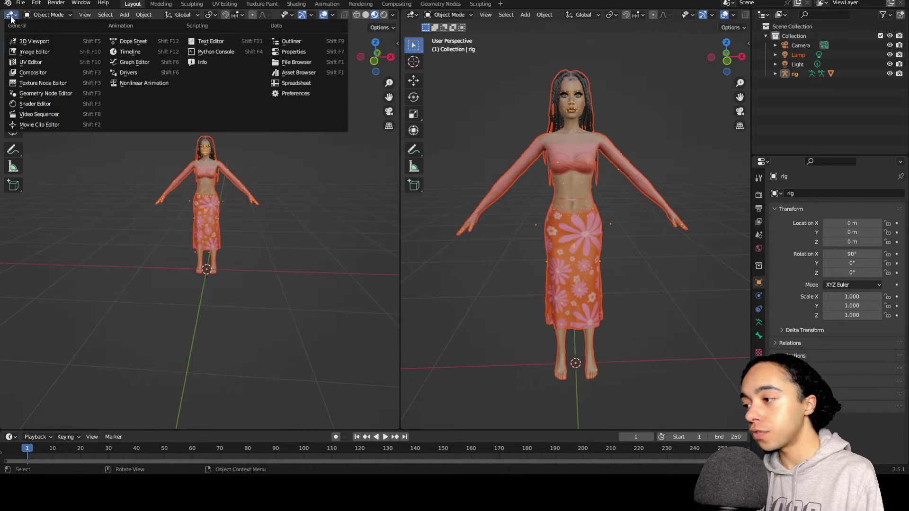
pyautogui.click(54, 103)
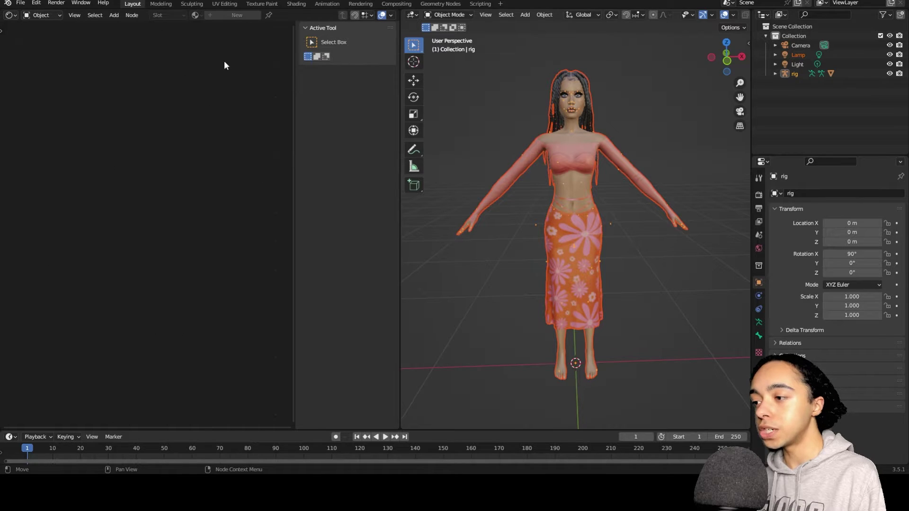
# Select the CerysWinters mesh under the rig and move Material_001's nodes into view.
pyautogui.click(775, 74)
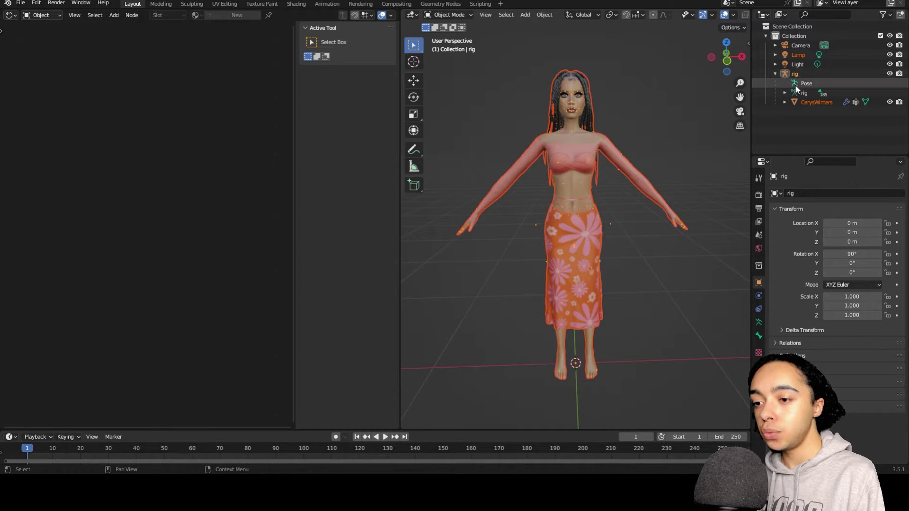
pyautogui.click(816, 104)
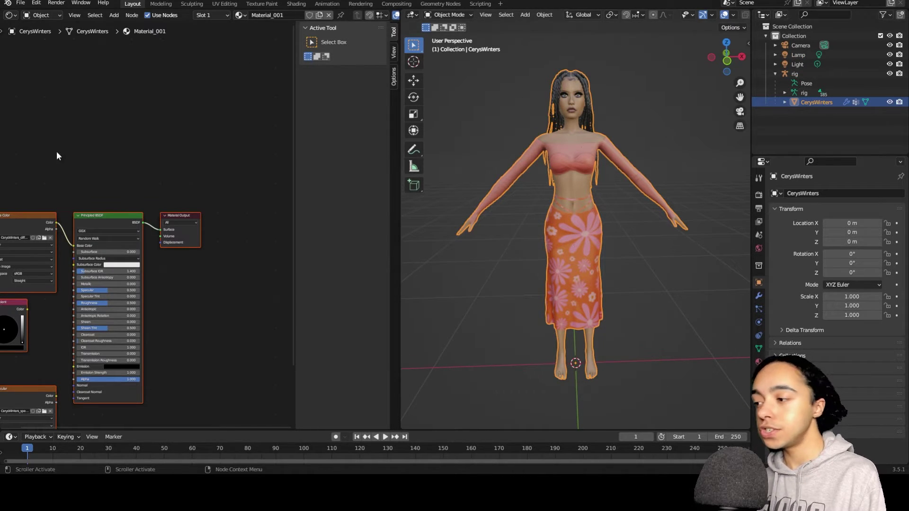
pyautogui.moveTo(51, 213); pyautogui.dragTo(94, 149)
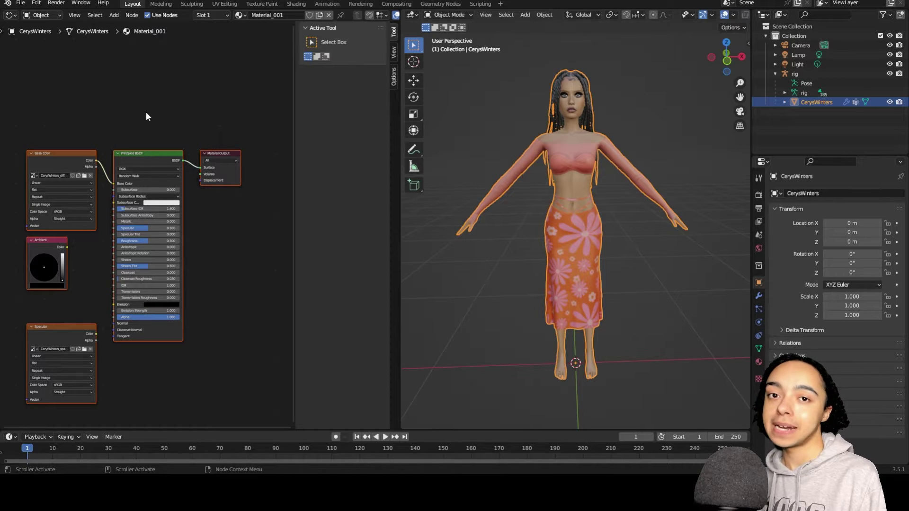
pyautogui.click(34, 106)
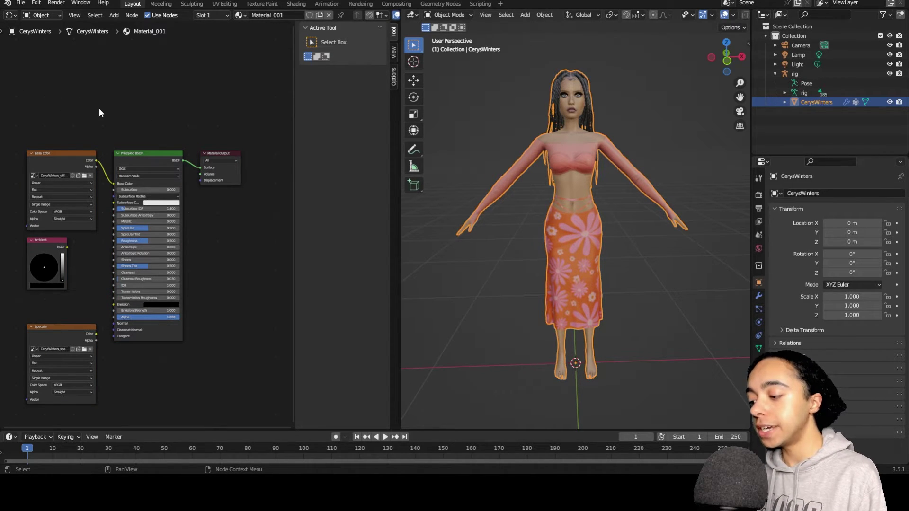
# Add a Mix Shader and drop it on the Principled BSDF to Material Output link.
pyautogui.hotkey('shift', 'a')
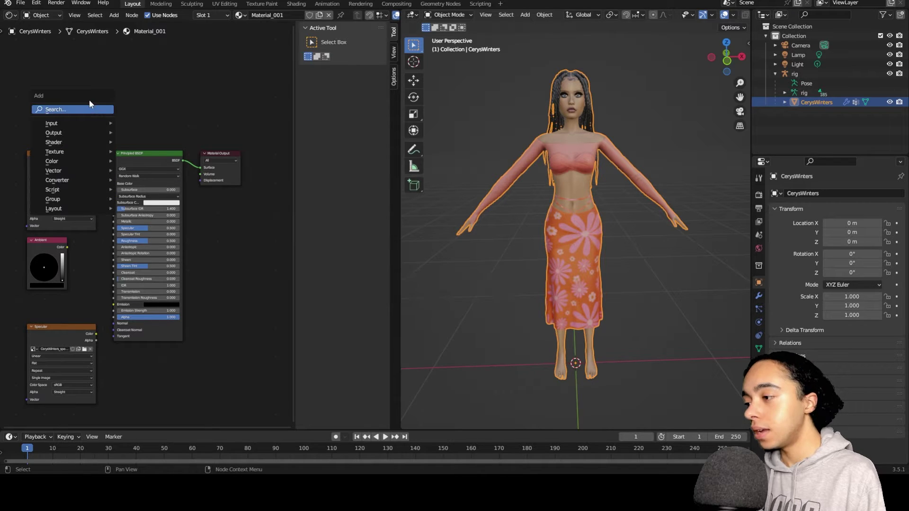
pyautogui.moveTo(91, 140)
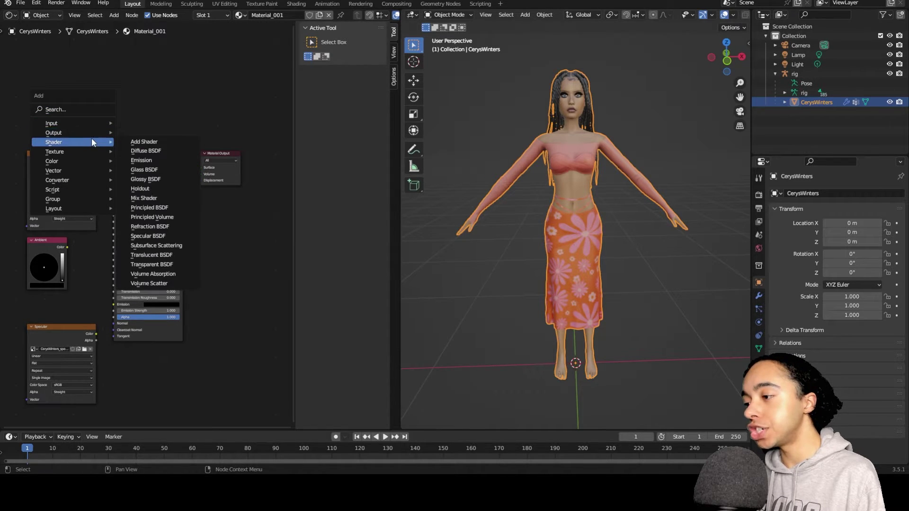
pyautogui.click(158, 198)
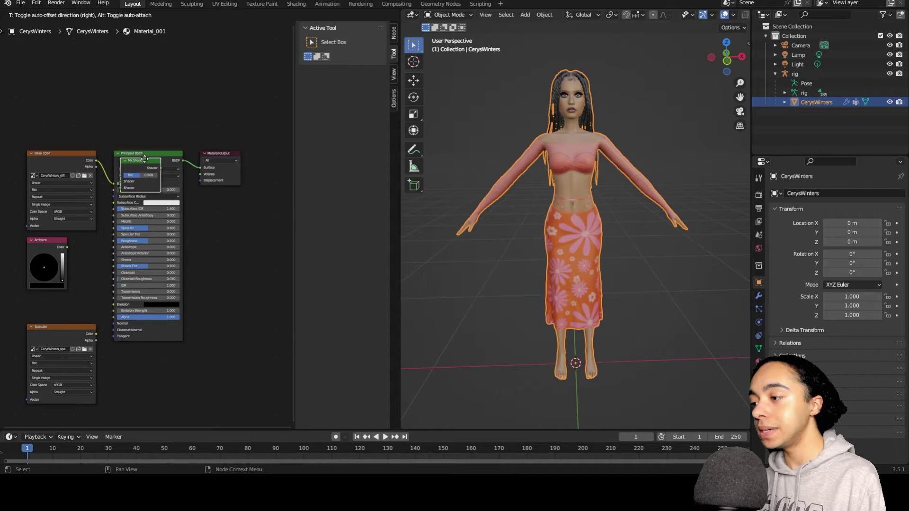
pyautogui.click(230, 159)
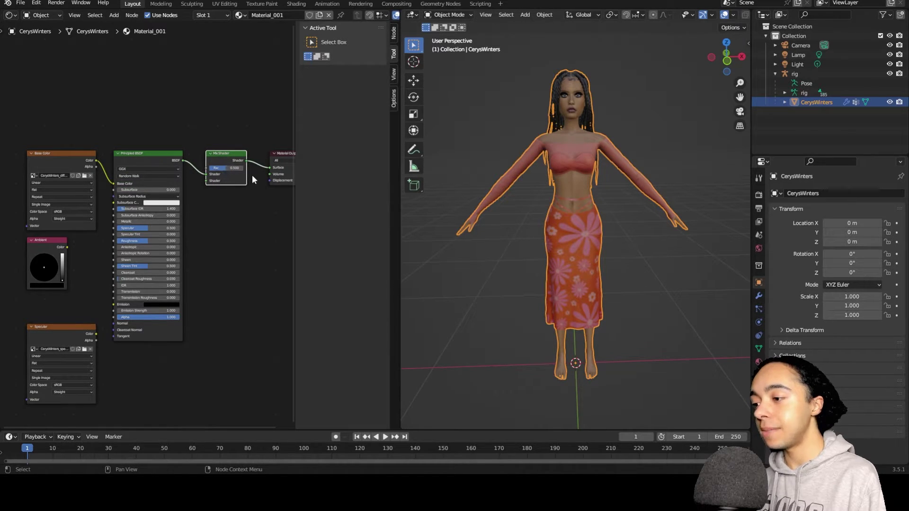
pyautogui.moveTo(227, 159); pyautogui.dragTo(227, 163)
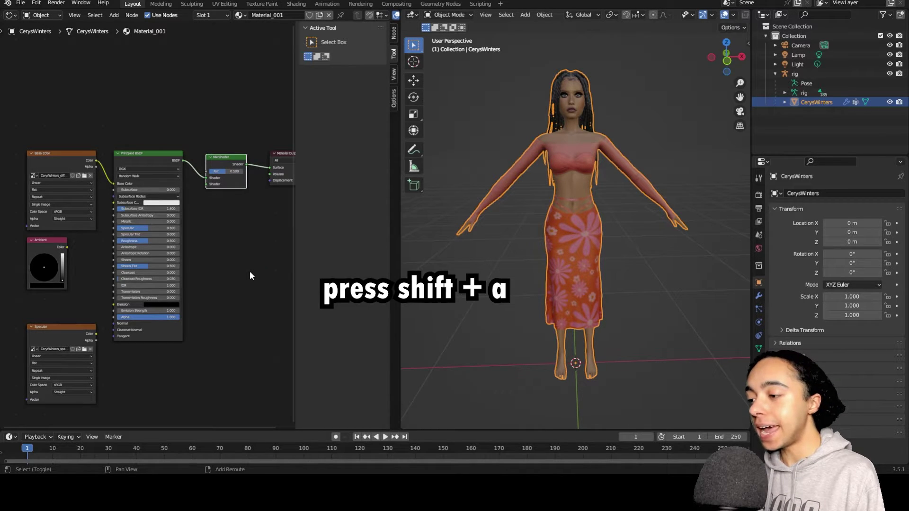
# Add a Transparent BSDF node and place it above the Principled BSDF.
pyautogui.hotkey('shift', 'a')
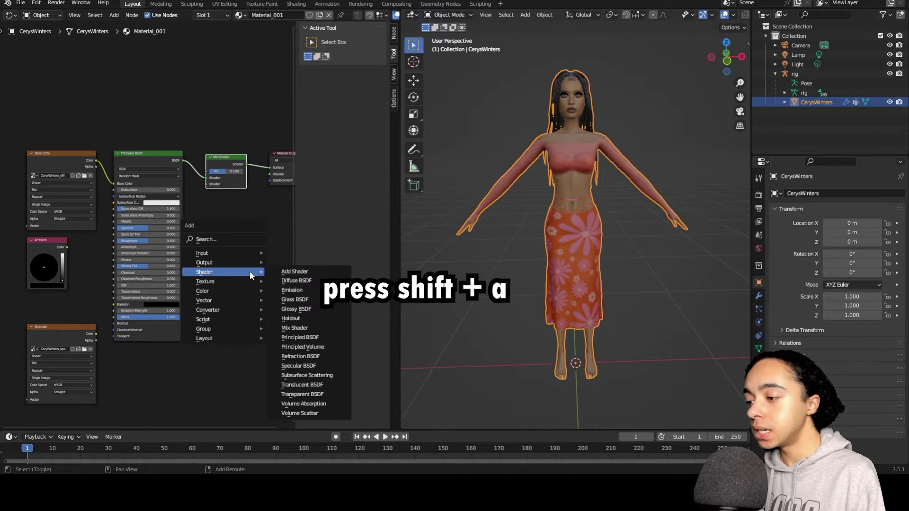
pyautogui.click(328, 393)
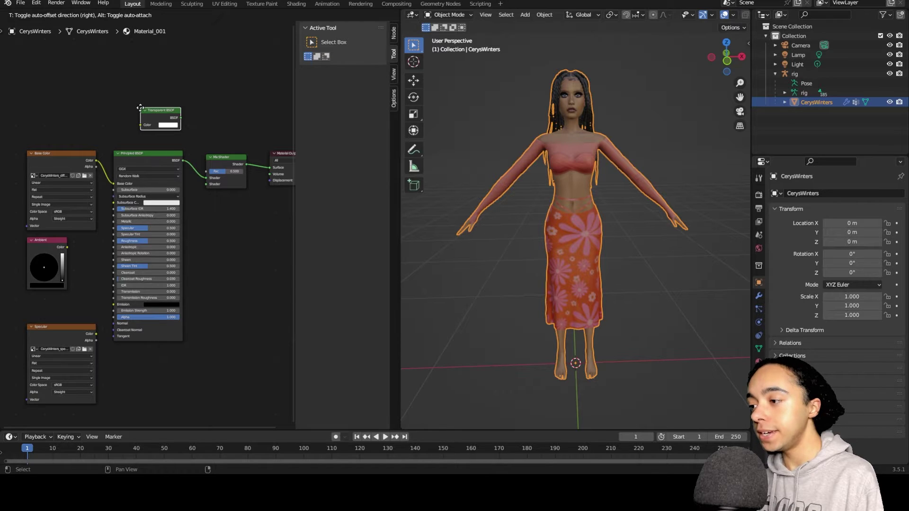
pyautogui.click(140, 108)
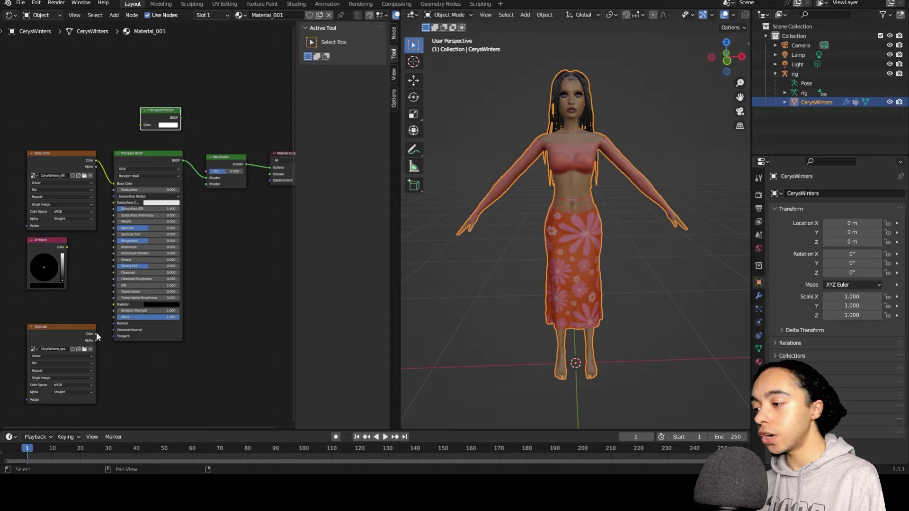
# Link Specular color to Principled Specular, Transparent and Principled into the Mix Shader, and Base Color alpha to Fac.
pyautogui.moveTo(96, 331); pyautogui.dragTo(100, 286)
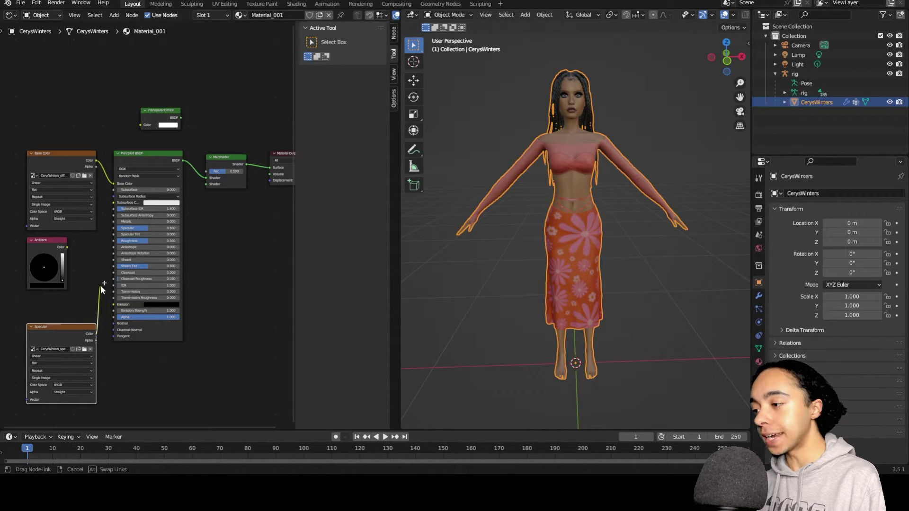
pyautogui.moveTo(100, 281); pyautogui.dragTo(113, 228)
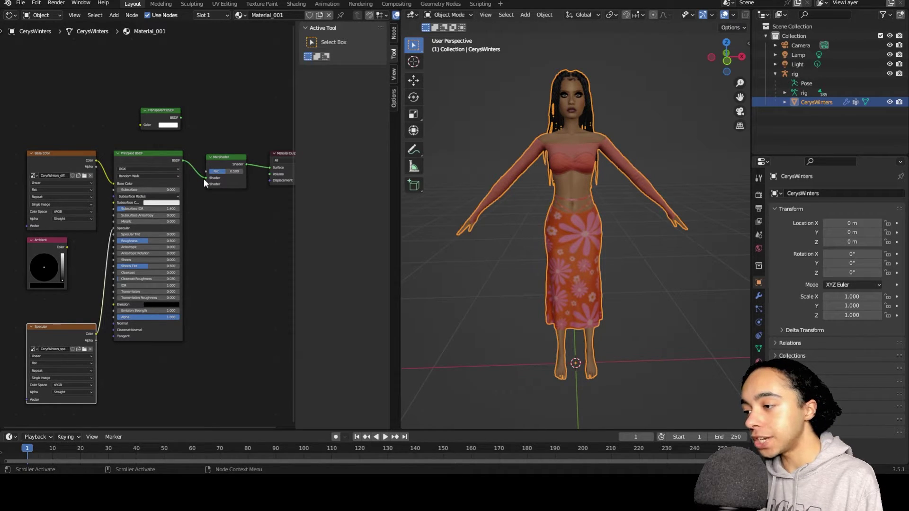
pyautogui.moveTo(206, 177); pyautogui.dragTo(212, 185)
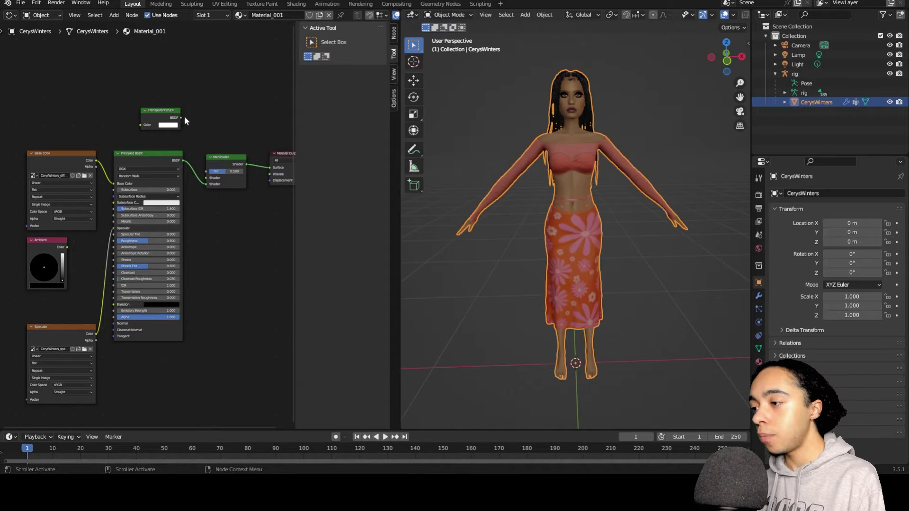
pyautogui.moveTo(181, 118); pyautogui.dragTo(188, 115)
pyautogui.moveTo(197, 147); pyautogui.dragTo(205, 179)
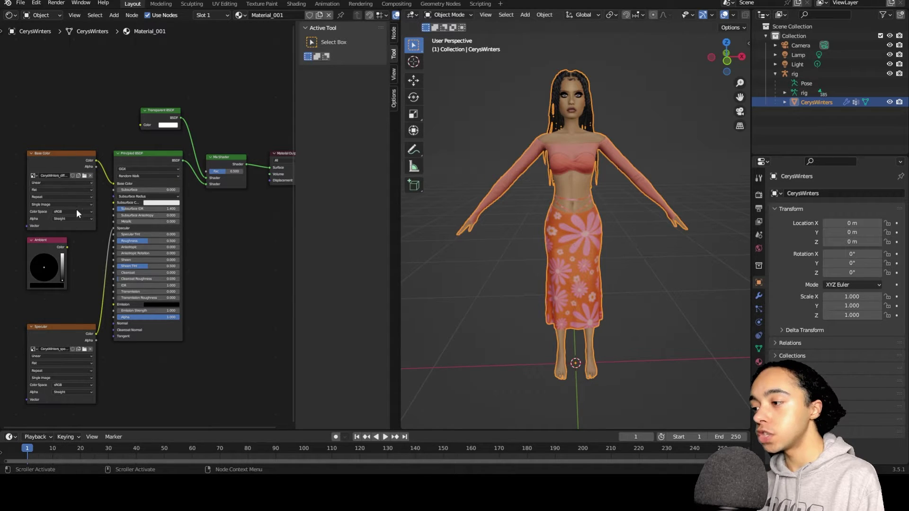
pyautogui.moveTo(96, 167); pyautogui.dragTo(203, 171)
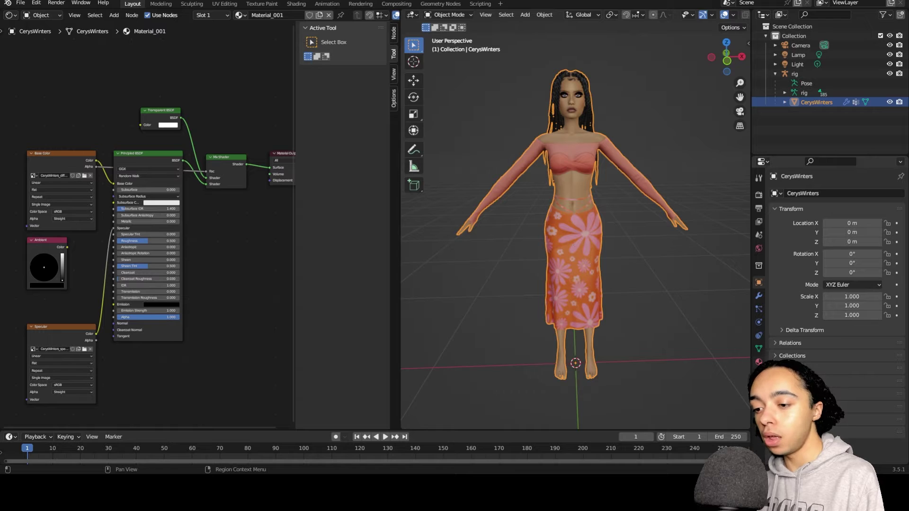
# Change Material_001's Blend Mode from Opaque to Alpha Hashed in the material settings.
pyautogui.click(759, 361)
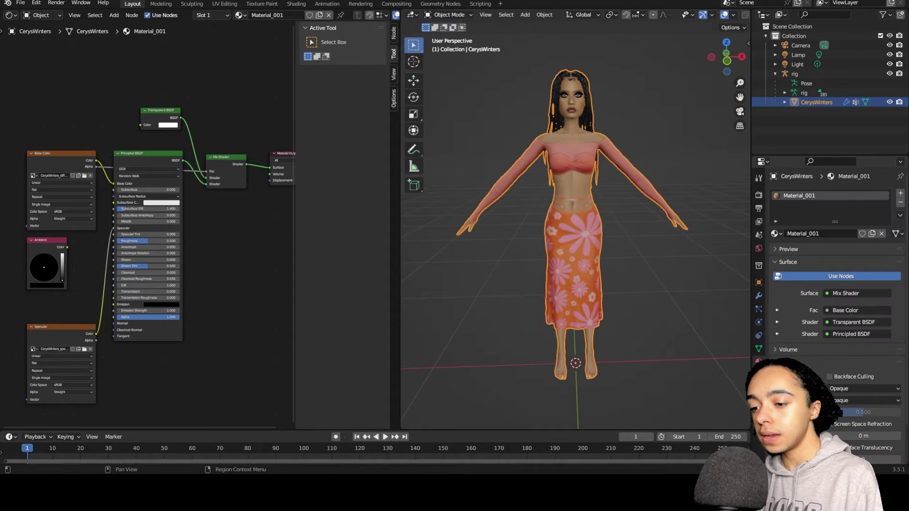
pyautogui.click(851, 388)
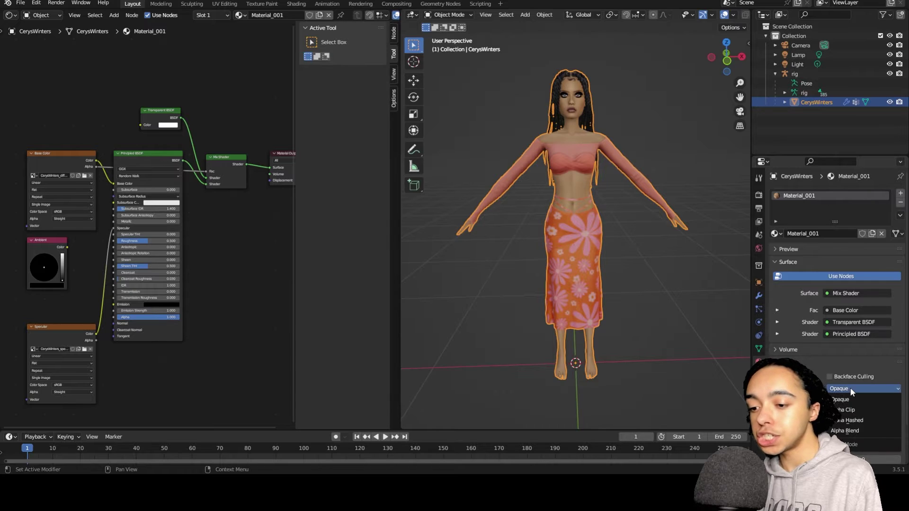
pyautogui.click(852, 420)
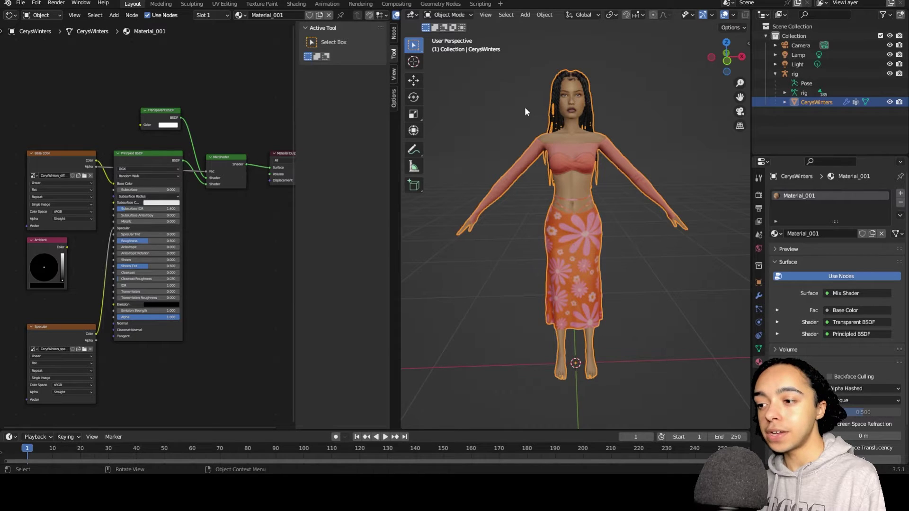
pyautogui.scroll(2, 619, 130)
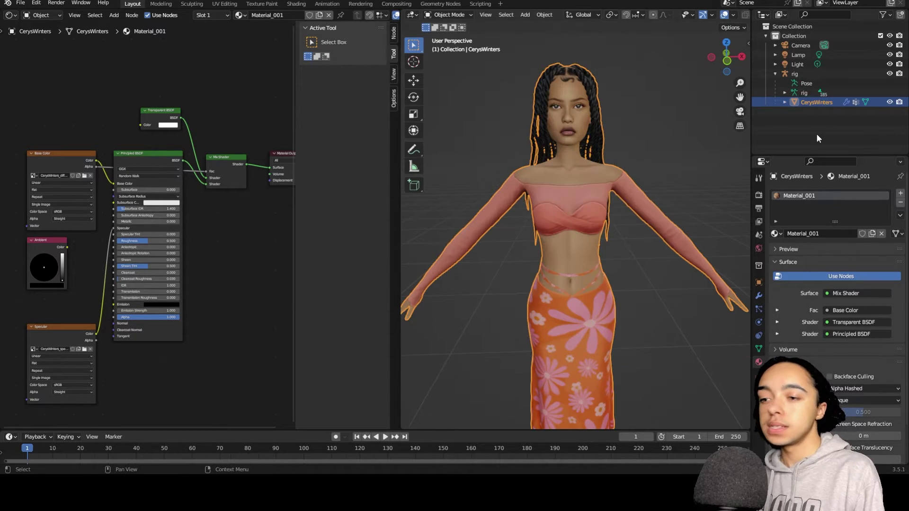
# Select the rig and insert a Location, Rotation & Scale keyframe at frame 1.
pyautogui.click(802, 74)
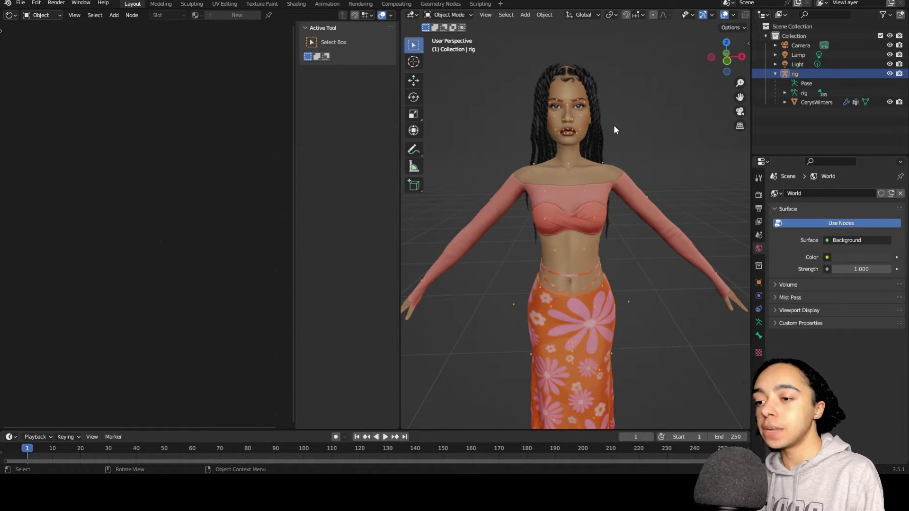
pyautogui.scroll(5, 615, 127)
pyautogui.moveTo(740, 97); pyautogui.dragTo(647, 143)
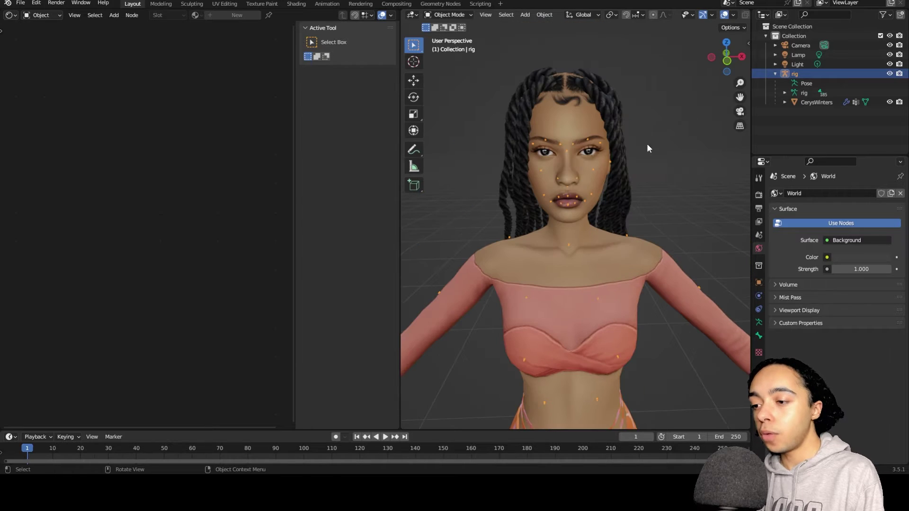
pyautogui.rightClick(594, 170)
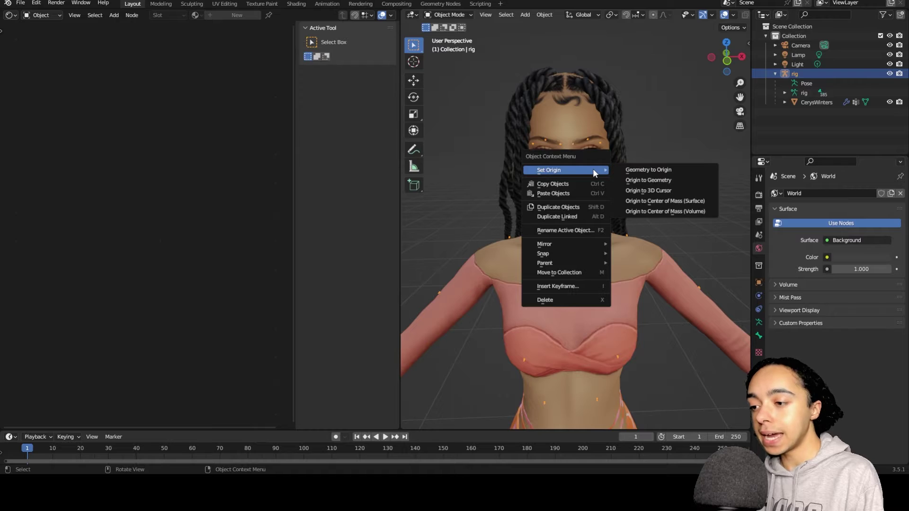
pyautogui.click(585, 286)
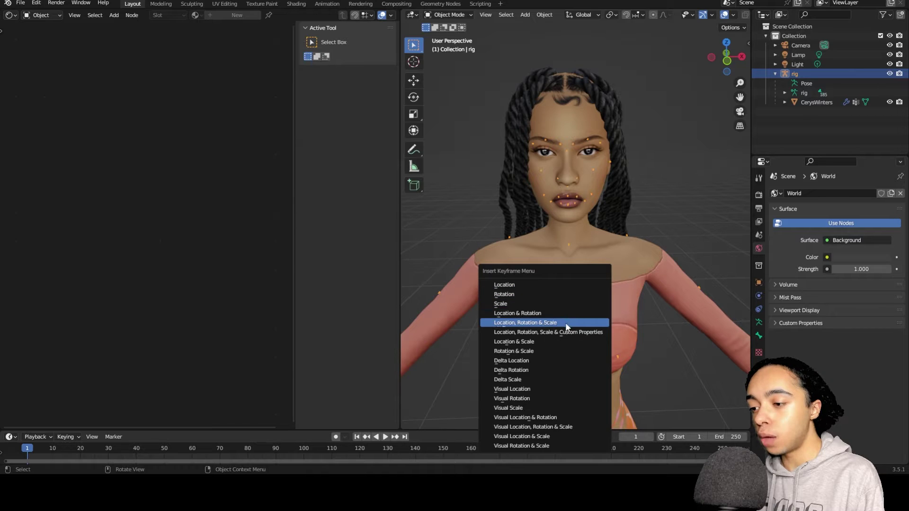
pyautogui.click(565, 323)
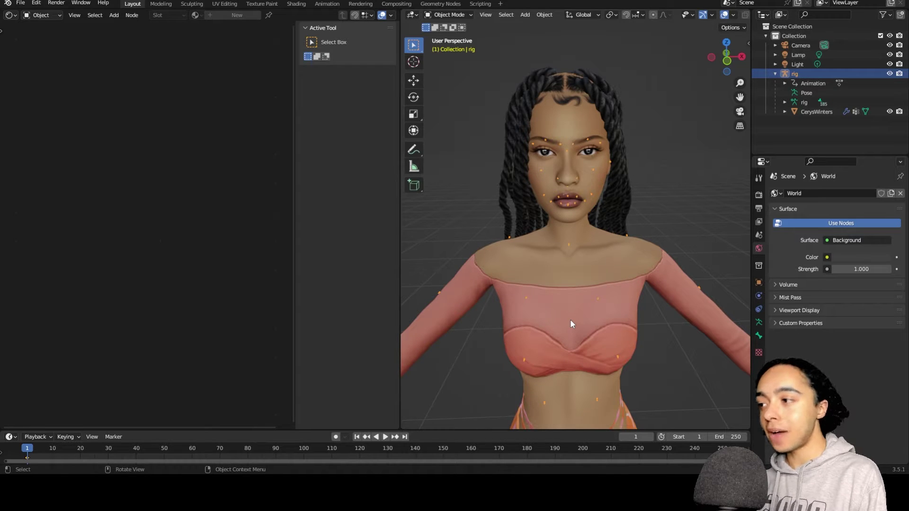
# Switch the left area to the Nonlinear Animation editor, push down rigAction, and delete that strip.
pyautogui.click(12, 17)
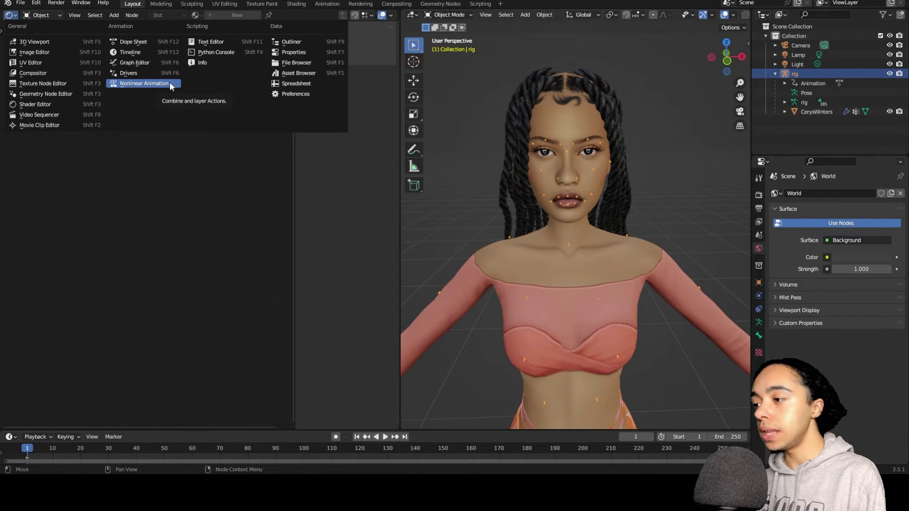
pyautogui.click(169, 83)
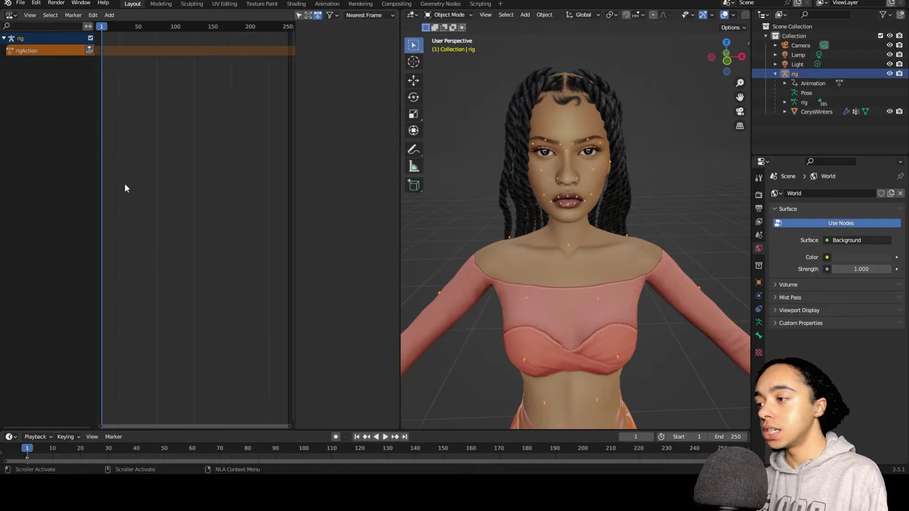
pyautogui.click(91, 48)
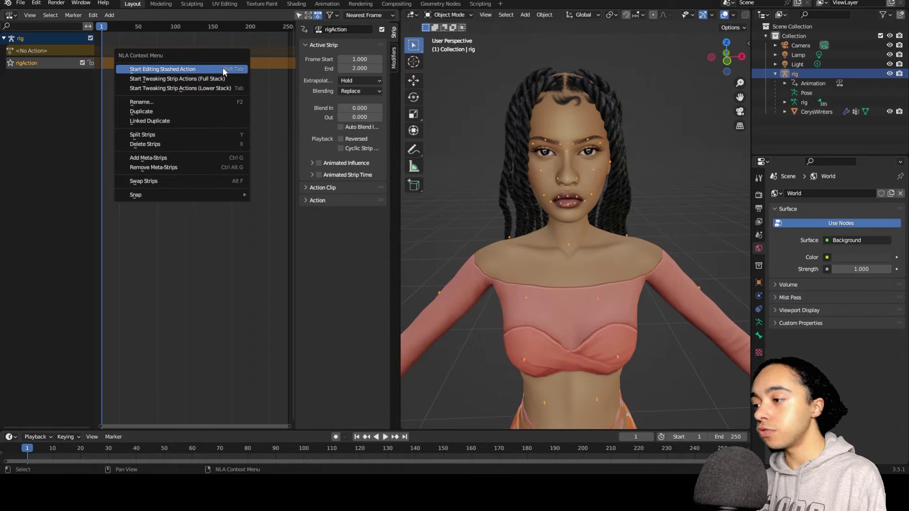
pyautogui.click(166, 145)
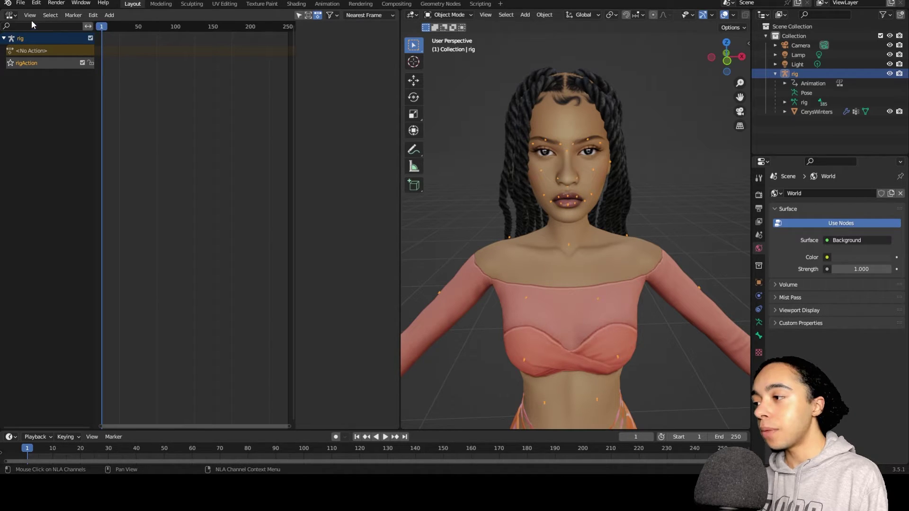
# Append the pose pack action from its .blend file, then open the NLA Add menu.
pyautogui.click(21, 3)
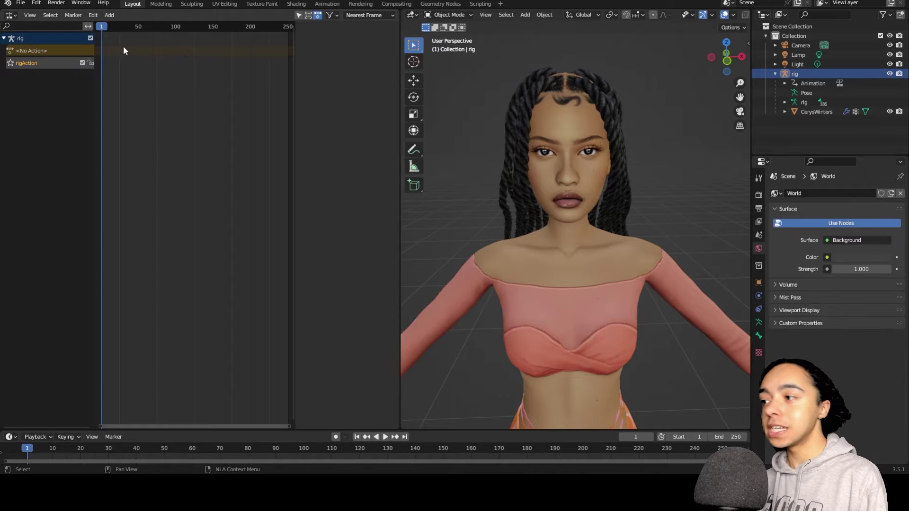
pyautogui.click(110, 16)
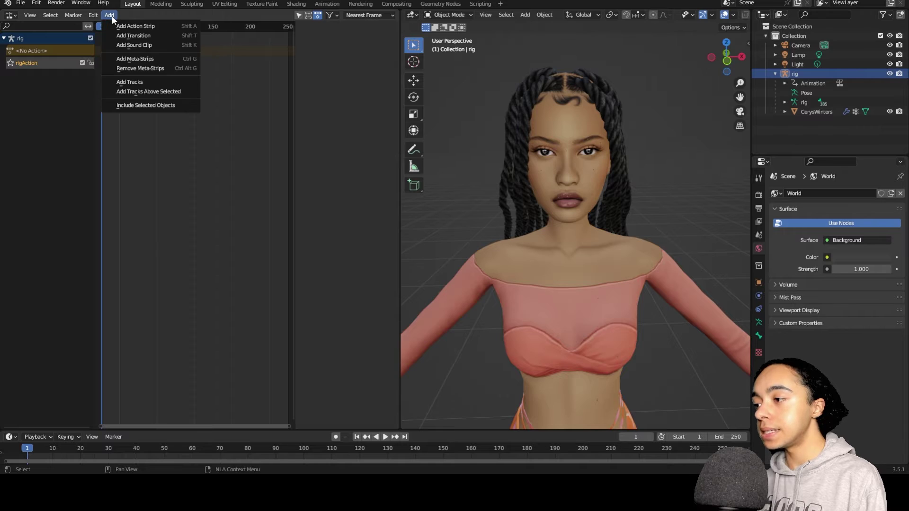
# Add the pose pack action strip to the rig so the character holds its hands together.
pyautogui.click(143, 27)
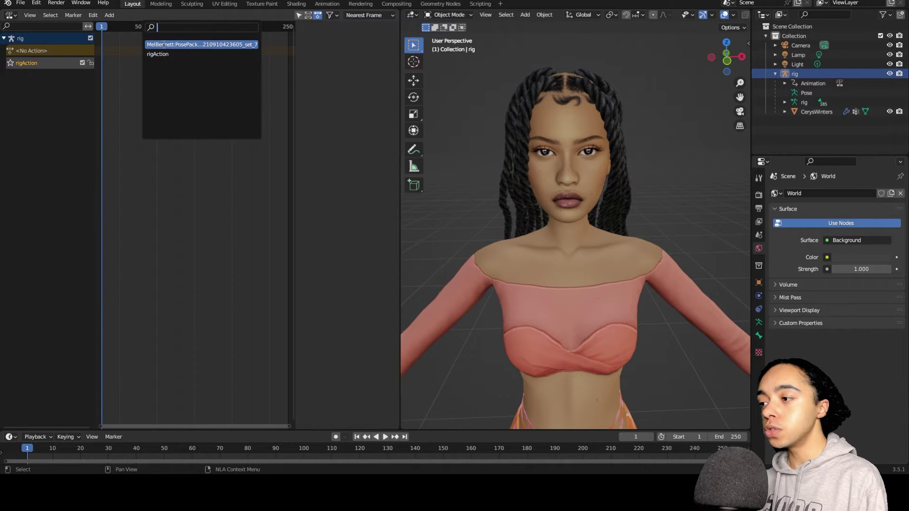
pyautogui.click(164, 44)
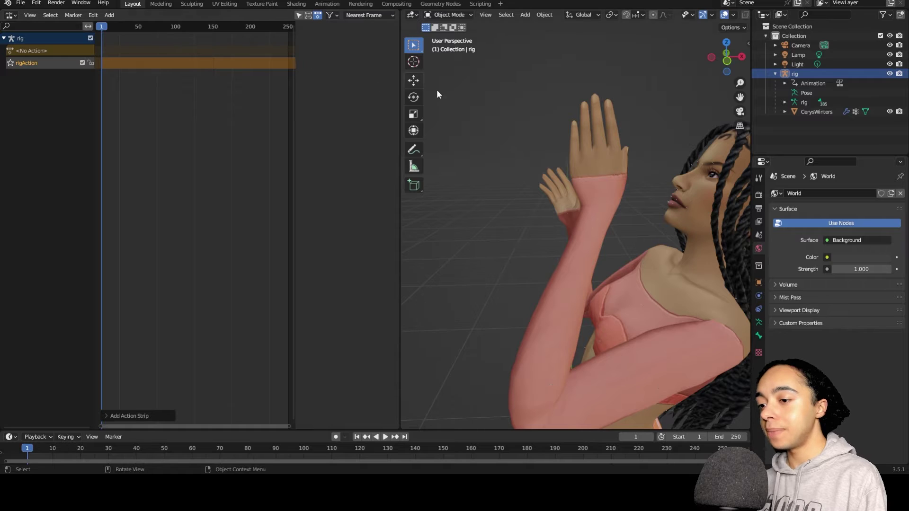
pyautogui.scroll(-5, 504, 110)
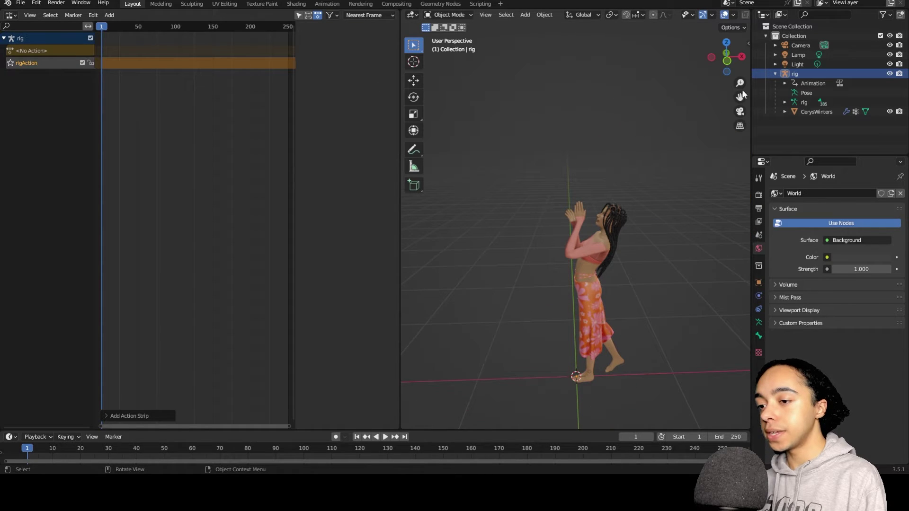
pyautogui.scroll(3, 715, 134)
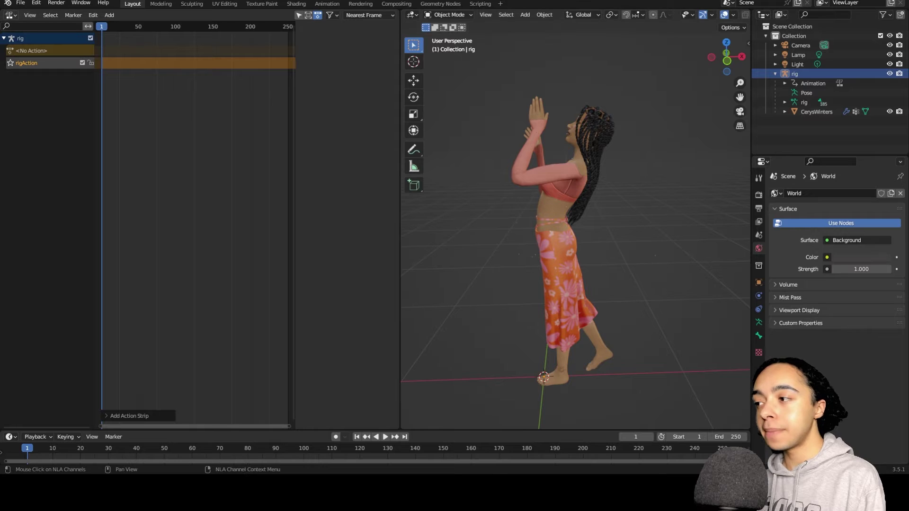
pyautogui.click(21, 3)
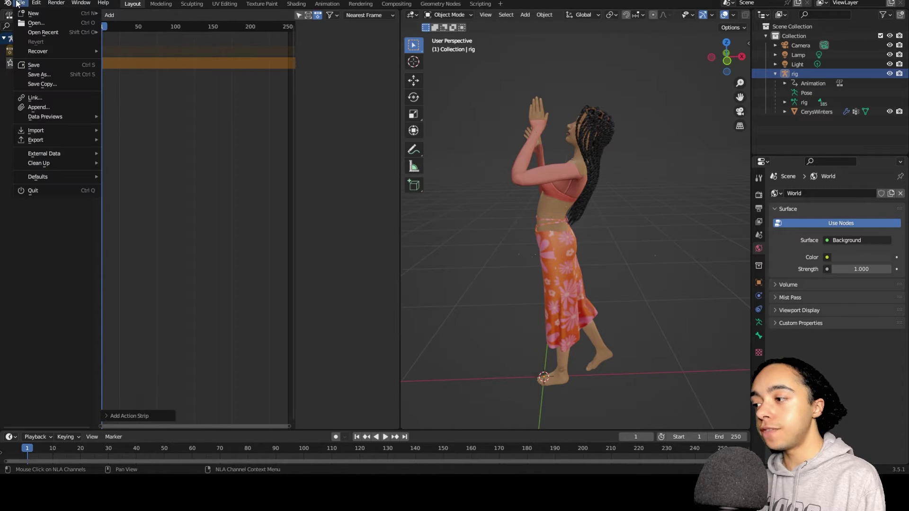
# Save the posed scene as a new file and continue in the camera-and-light scene.
pyautogui.click(53, 75)
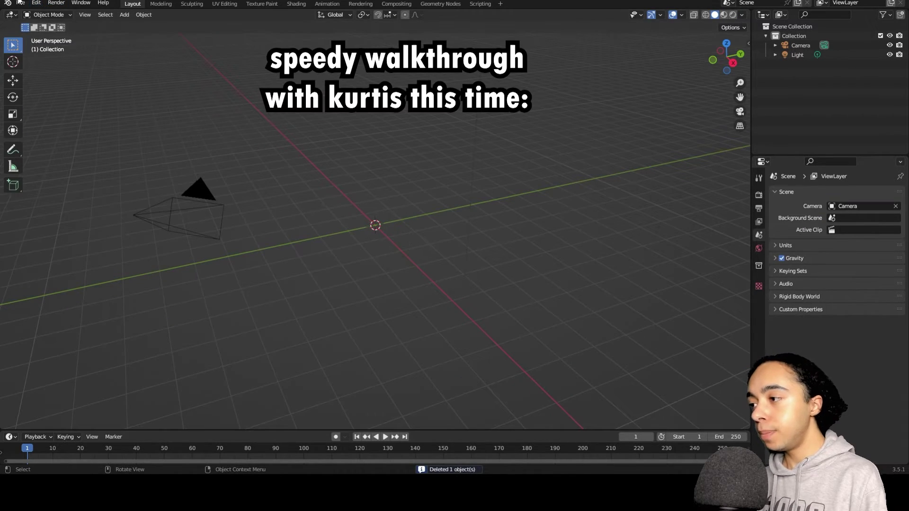
pyautogui.click(21, 3)
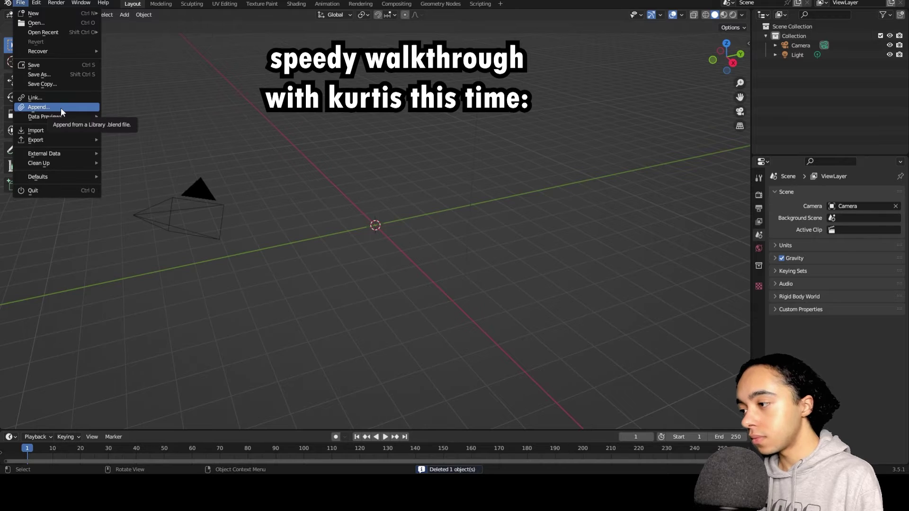
# Append the second Sim's rig into the new scene and frame the view on it.
pyautogui.click(103, 109)
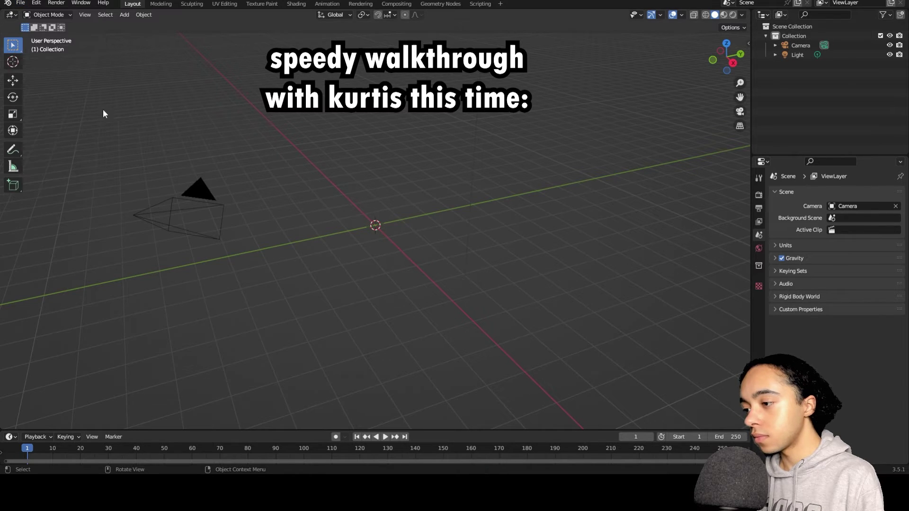
pyautogui.click(22, 4)
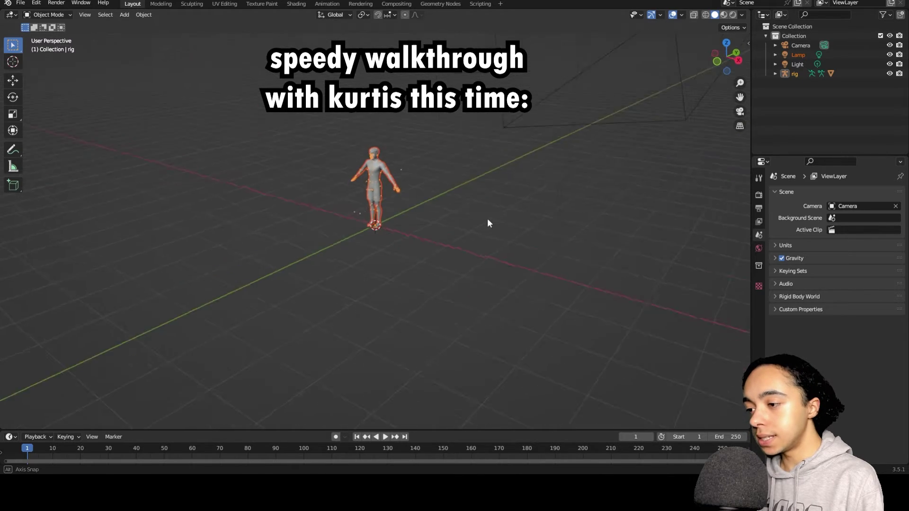
pyautogui.moveTo(487, 223); pyautogui.dragTo(616, 157, button='middle')
pyautogui.press('KP_Decimal')
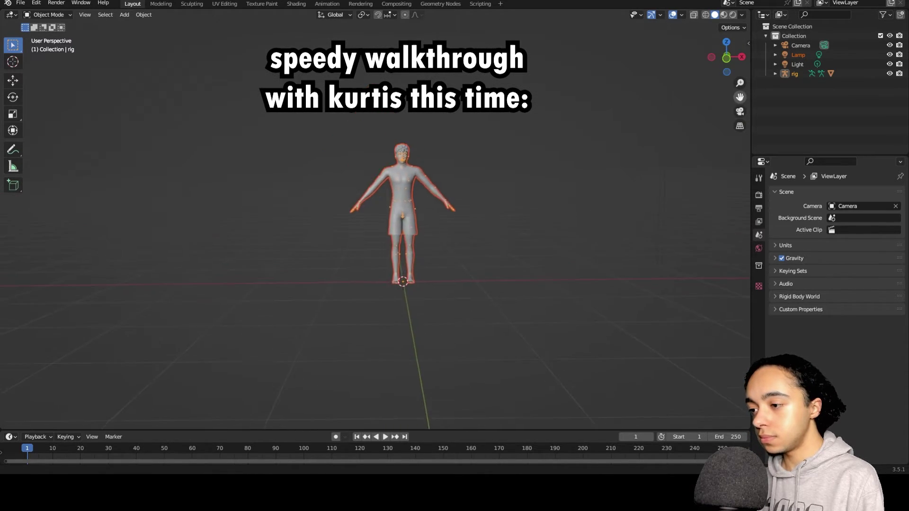
# Switch to Material Preview shading and split the 3D view into two side-by-side views.
pyautogui.click(725, 15)
pyautogui.moveTo(751, 14); pyautogui.dragTo(377, 76)
pyautogui.scroll(4, 712, 97)
pyautogui.scroll(1, 704, 114)
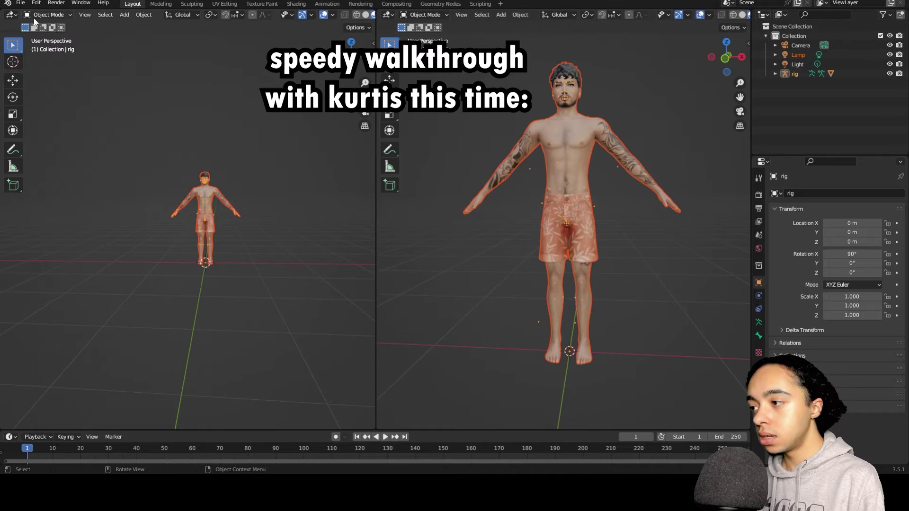
# Turn the left area into the Shader Editor and select the character's body mesh.
pyautogui.click(10, 15)
pyautogui.click(49, 102)
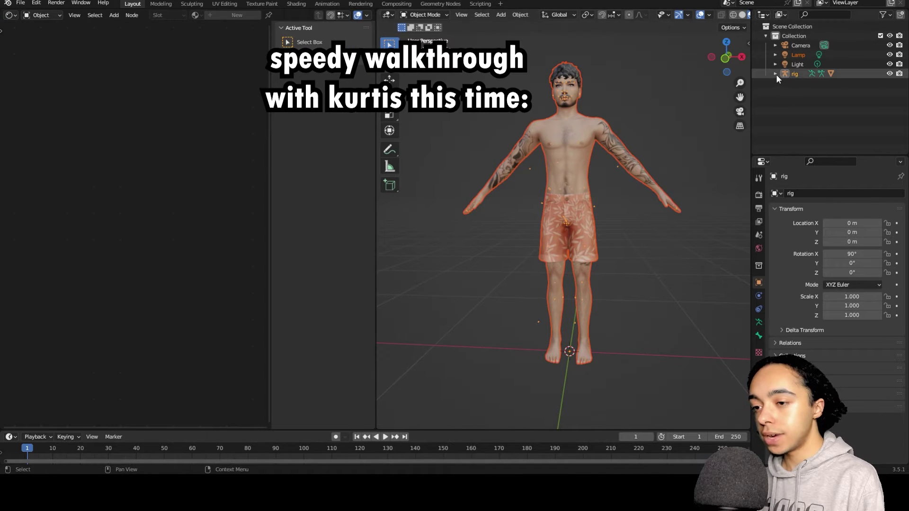
pyautogui.click(776, 74)
pyautogui.click(805, 101)
pyautogui.moveTo(90, 216); pyautogui.dragTo(123, 168)
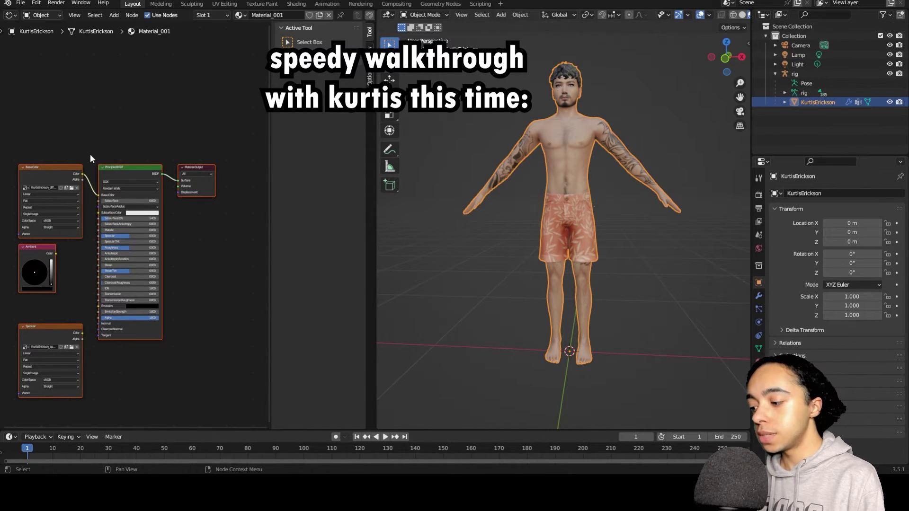
# Add a Transparent BSDF node and insert a Mix Shader before the Material Output.
pyautogui.hotkey('shift', 'a')
pyautogui.moveTo(81, 189)
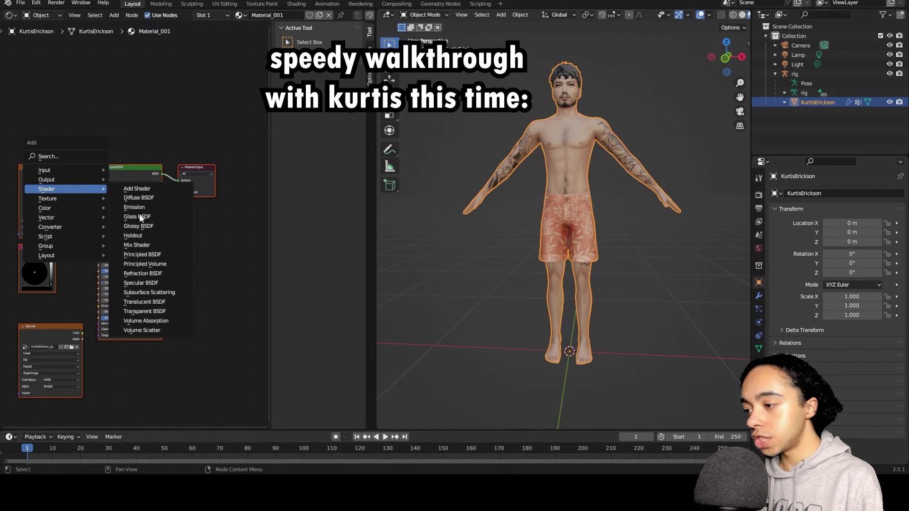
pyautogui.click(151, 311)
pyautogui.click(123, 133)
pyautogui.hotkey('shift', 'a')
pyautogui.moveTo(78, 138)
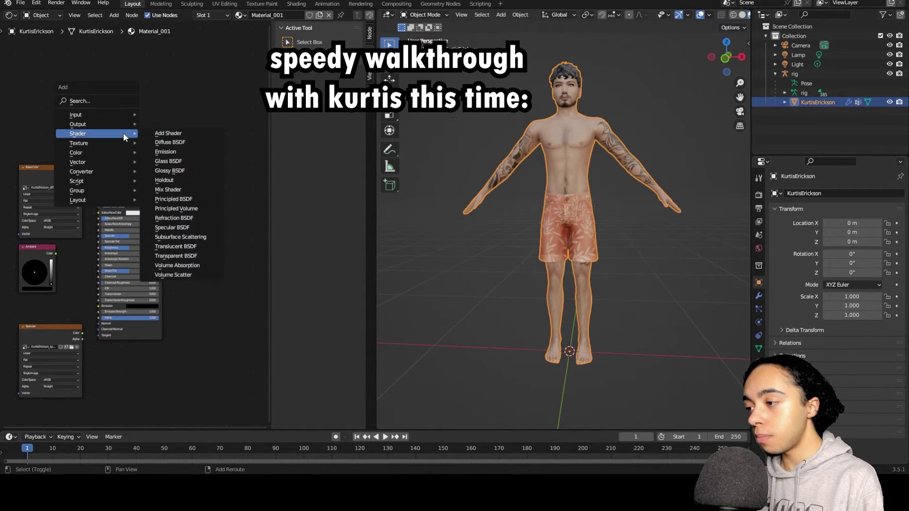
pyautogui.click(211, 199)
pyautogui.click(184, 171)
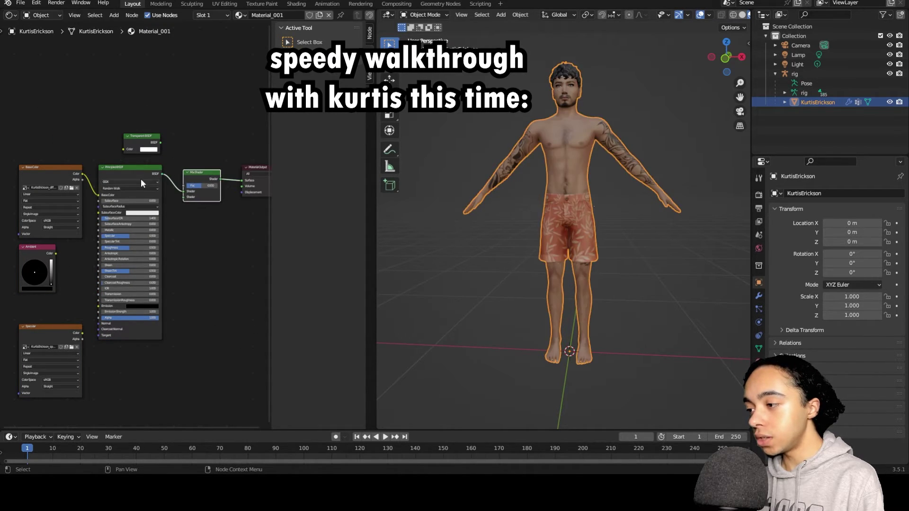
# Link Specular texture to Specular, base Alpha to Mix Fac, and Transparent BSDF into the Mix Shader.
pyautogui.moveTo(85, 334); pyautogui.dragTo(103, 237)
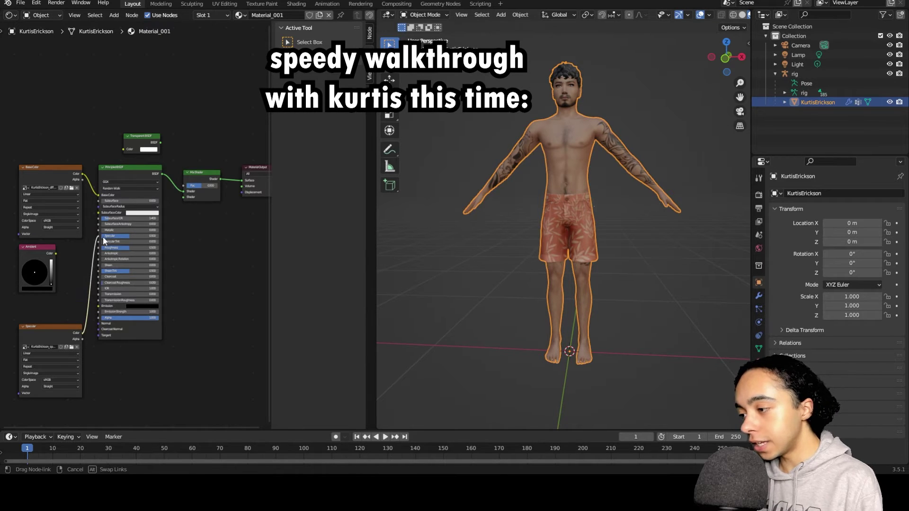
pyautogui.moveTo(84, 178); pyautogui.dragTo(166, 186)
pyautogui.moveTo(83, 178); pyautogui.dragTo(184, 185)
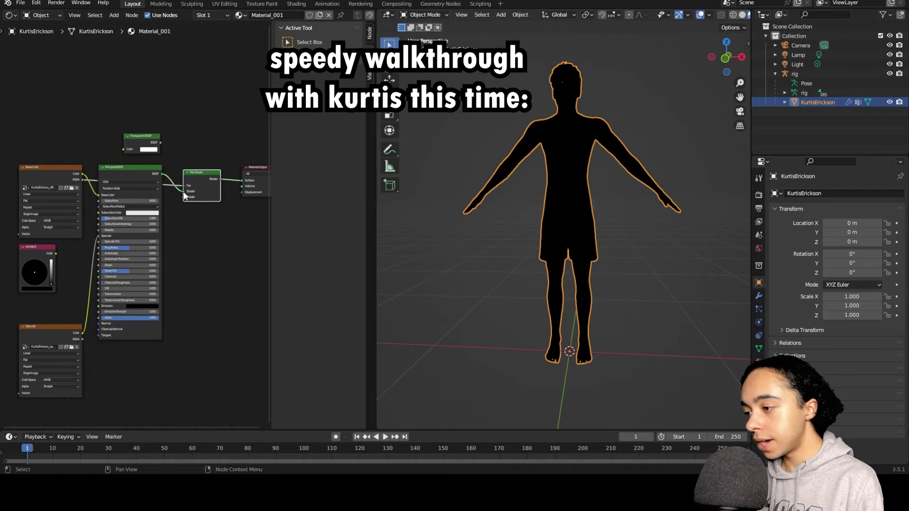
pyautogui.moveTo(160, 142); pyautogui.dragTo(183, 192)
# Set the material's Blend Mode to Alpha Hashed, then reselect the rig.
pyautogui.click(758, 362)
pyautogui.click(876, 389)
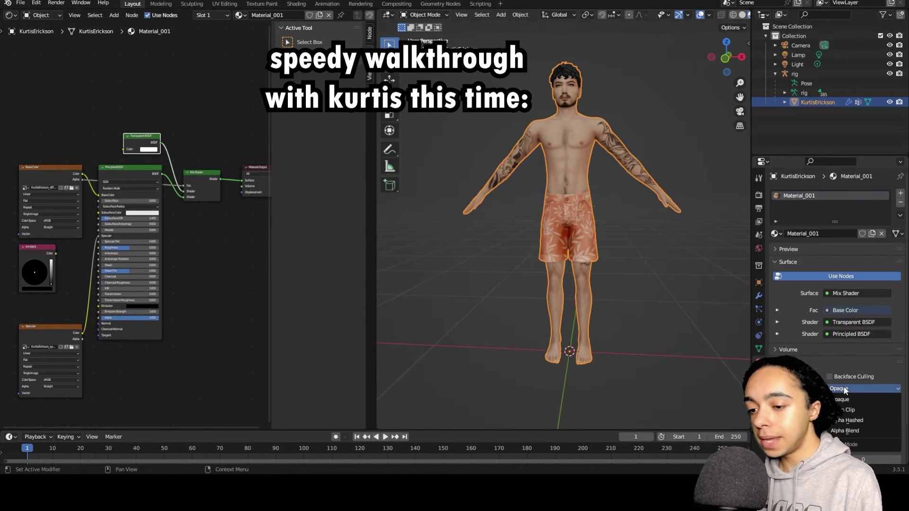
pyautogui.click(876, 412)
pyautogui.scroll(3, 722, 155)
pyautogui.click(791, 75)
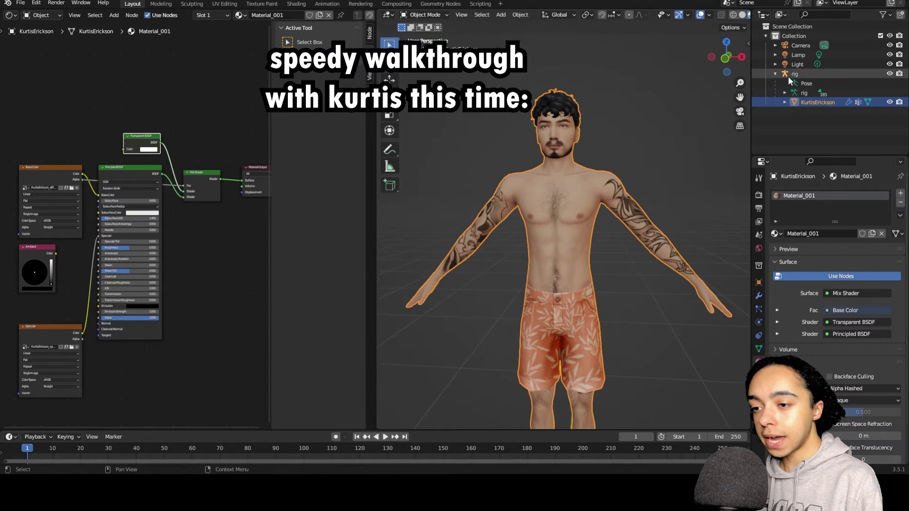
pyautogui.scroll(5, 656, 129)
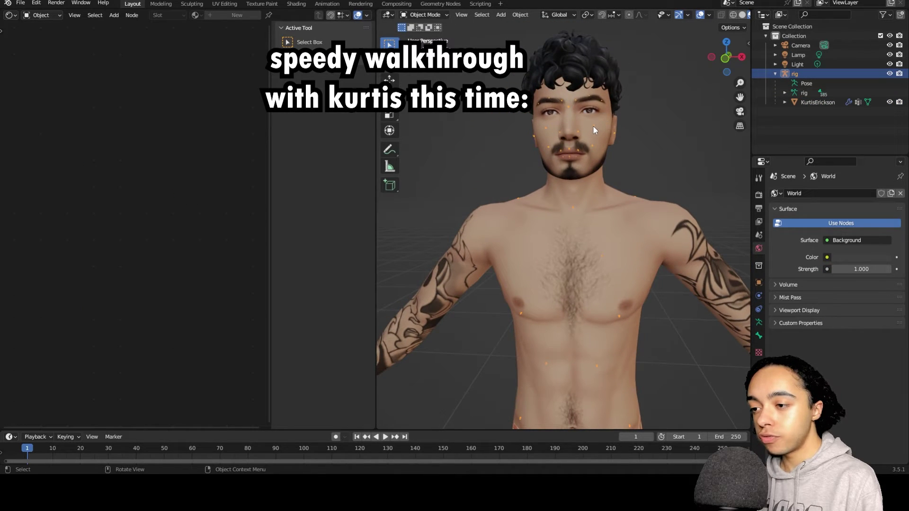
# Insert a Location, Rotation & Scale keyframe on the rig.
pyautogui.rightClick(593, 126)
pyautogui.click(582, 244)
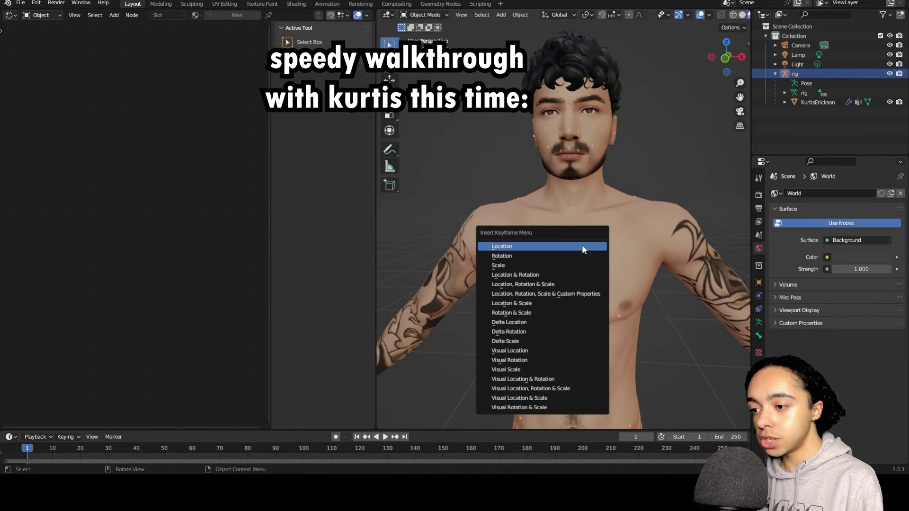
pyautogui.click(535, 284)
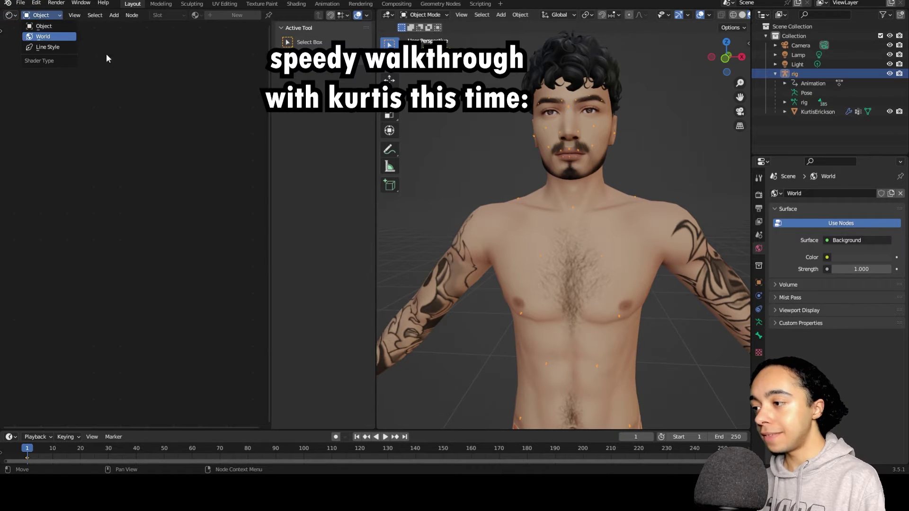
# Switch to the Nonlinear Animation editor and delete the rig's existing strips.
pyautogui.click(8, 16)
pyautogui.click(134, 82)
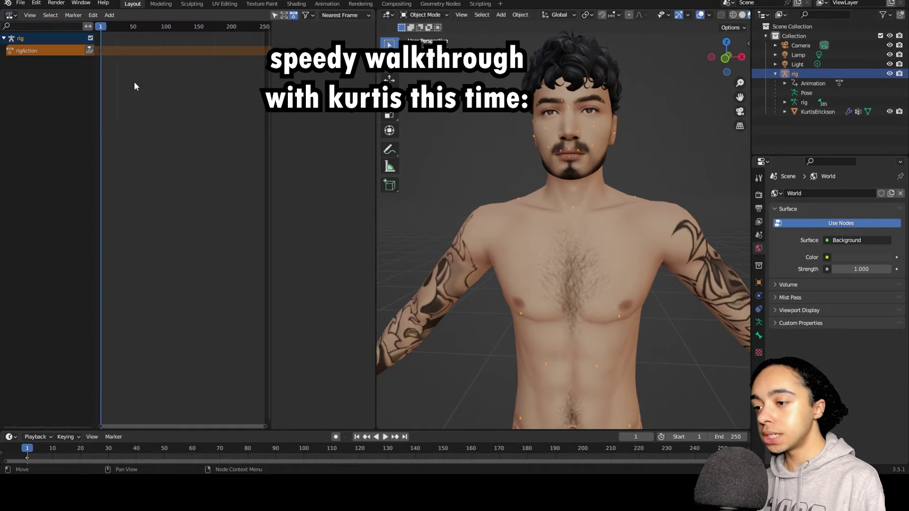
pyautogui.click(123, 64)
pyautogui.rightClick(134, 66)
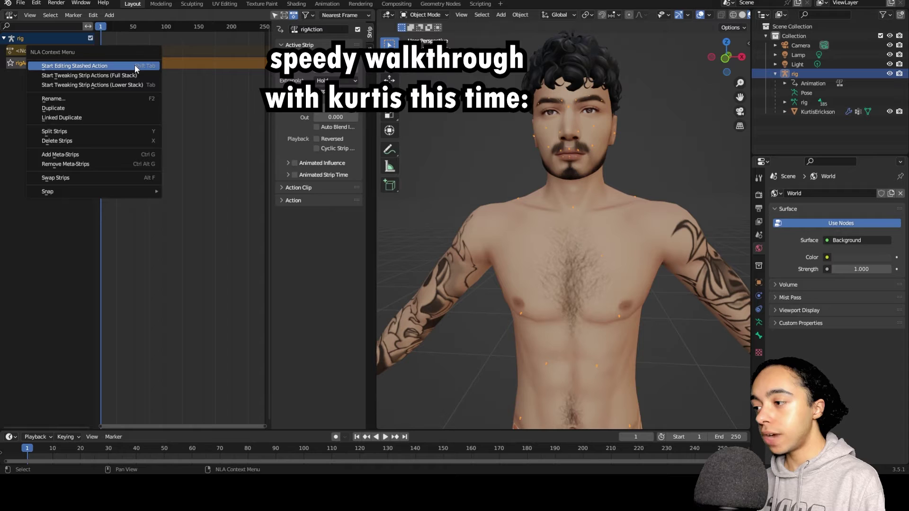
pyautogui.click(86, 139)
pyautogui.click(20, 3)
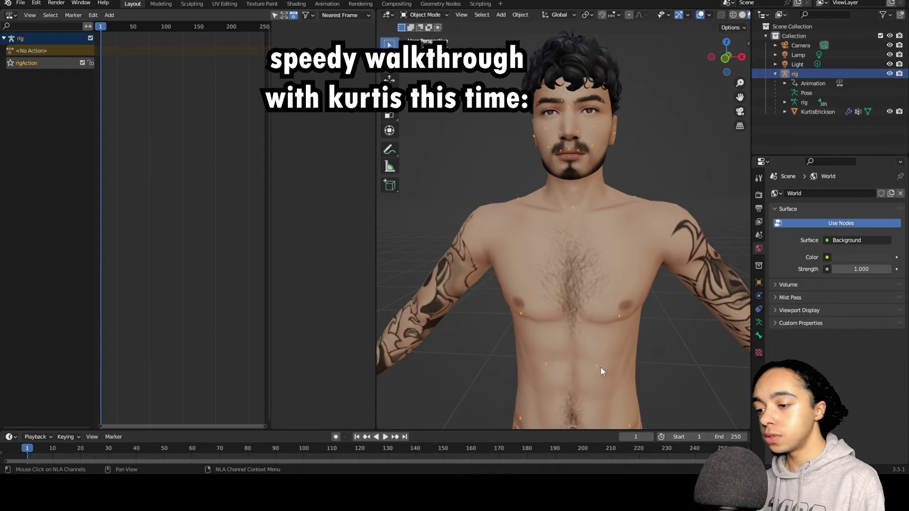
# Add a rigAction action strip so the character takes its pose.
pyautogui.click(110, 15)
pyautogui.click(124, 27)
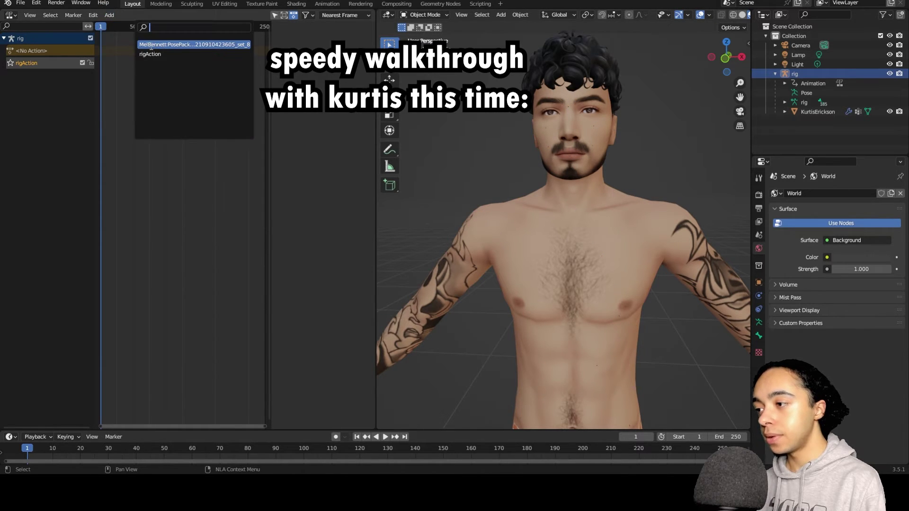
pyautogui.click(152, 52)
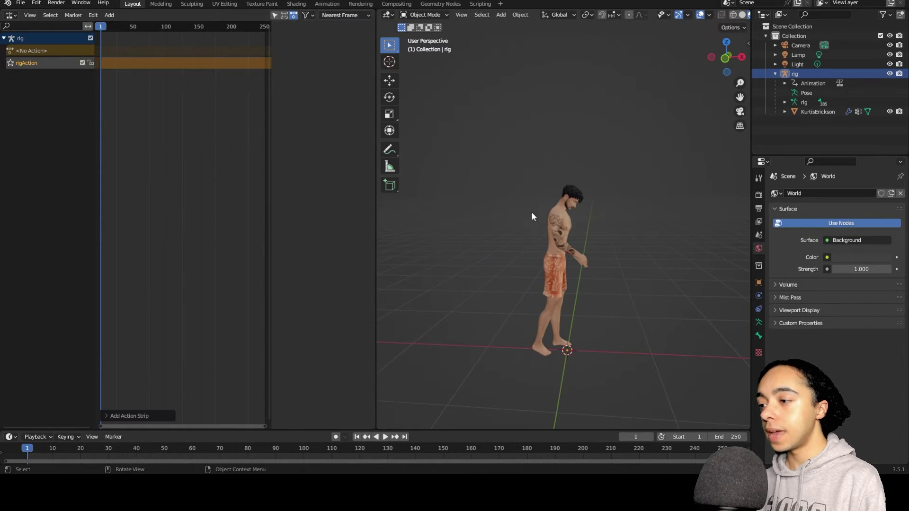
pyautogui.press('KP_Decimal')
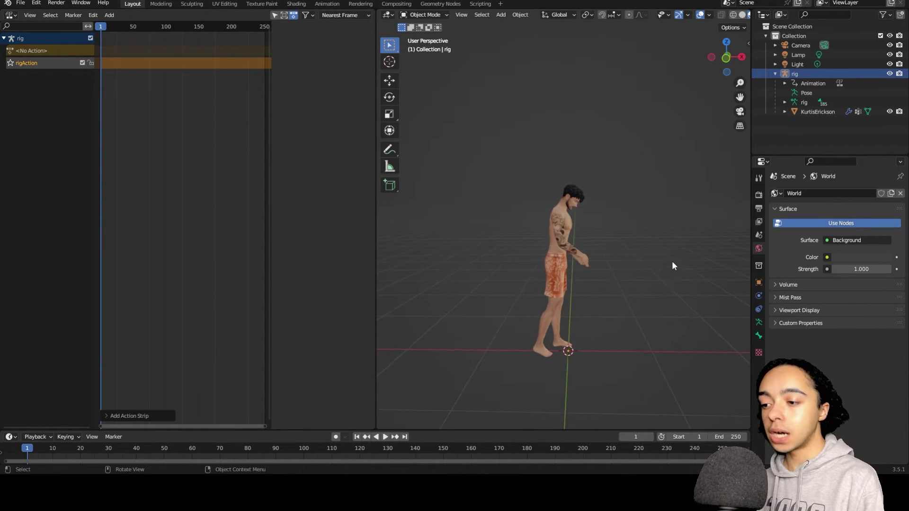
# Access the File menu to load the sunset private pool scene .blend file.
pyautogui.click(20, 2)
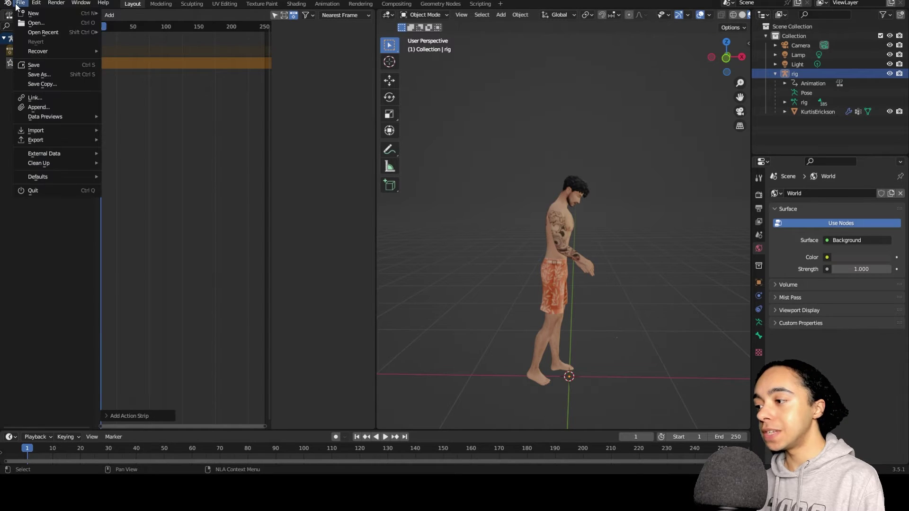
pyautogui.press('Escape')
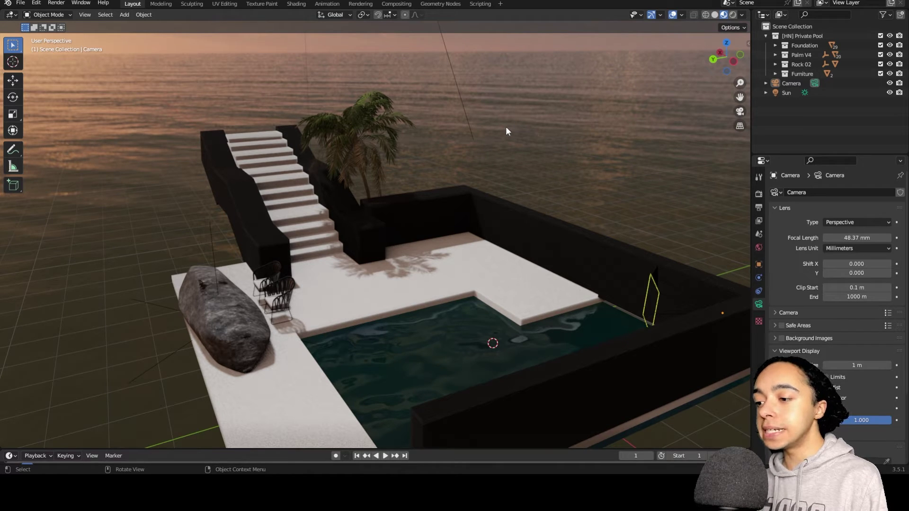
pyautogui.moveTo(505, 146); pyautogui.dragTo(616, 251, button='middle')
pyautogui.click(624, 261)
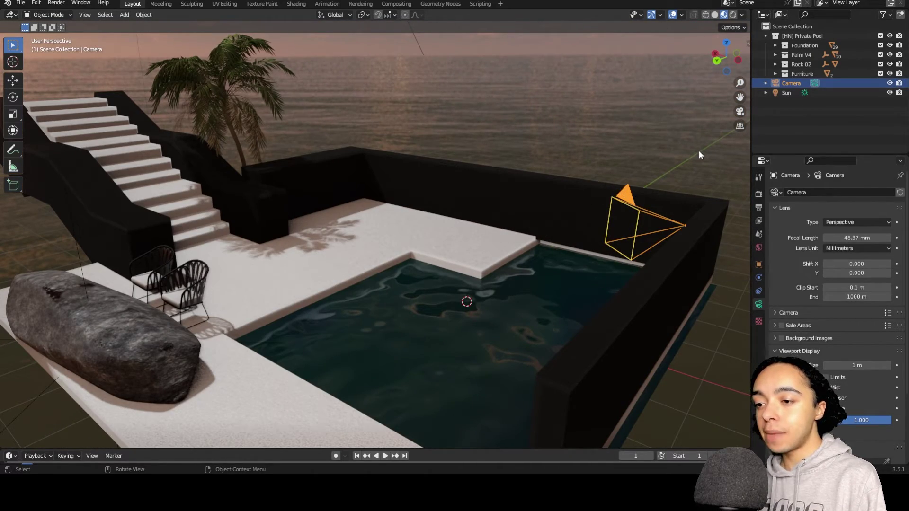
pyautogui.click(828, 90)
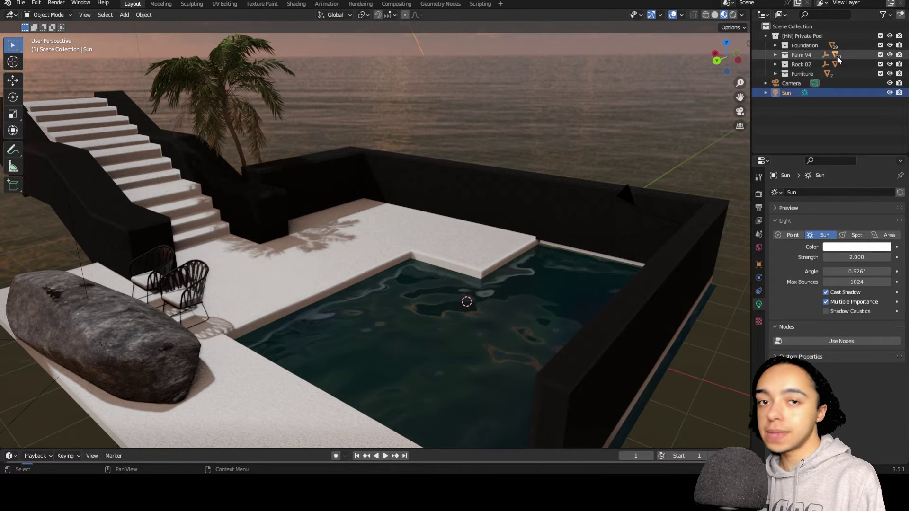
pyautogui.click(800, 83)
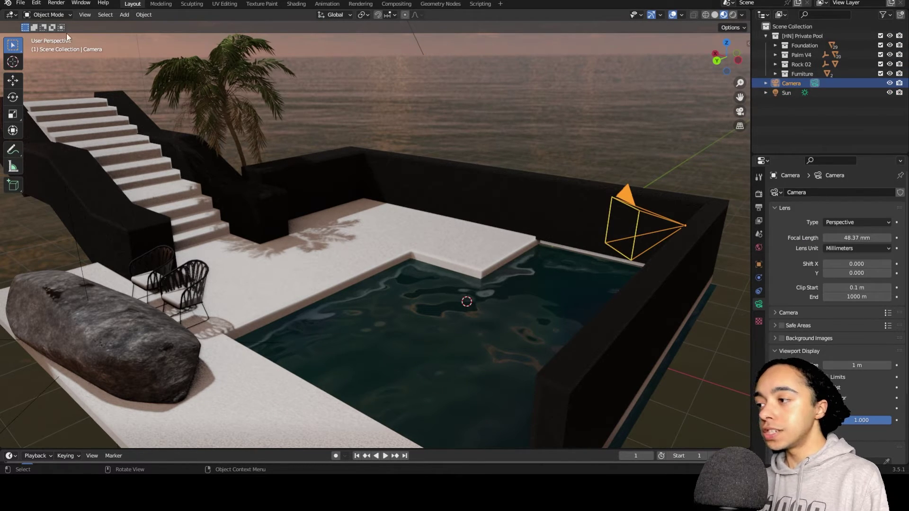
# Append the female Sim's mesh and rig from her .blend file into the pool scene.
pyautogui.click(21, 3)
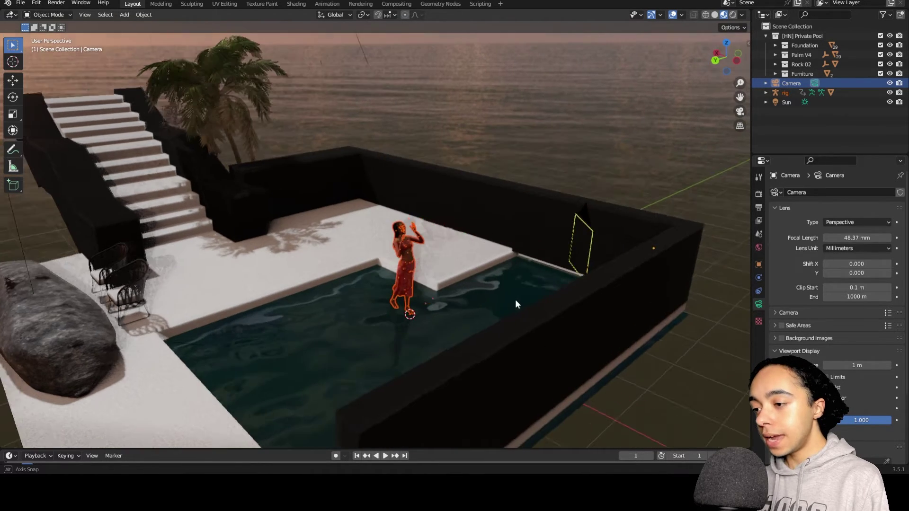
pyautogui.scroll(8, 515, 300)
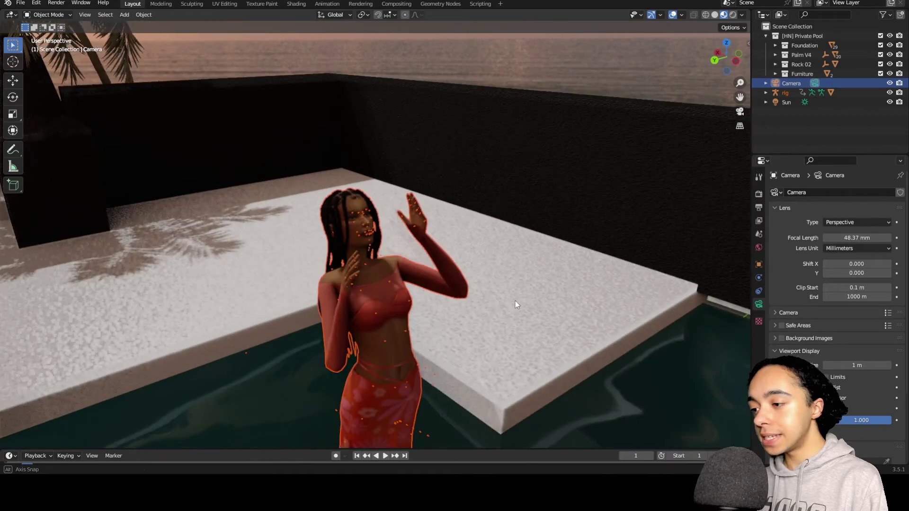
pyautogui.moveTo(515, 301)
pyautogui.mouseDown(button='middle')
pyautogui.moveTo(541, 292)
pyautogui.moveTo(510, 300)
pyautogui.mouseUp(button='middle')
pyautogui.scroll(-6, 541, 292)
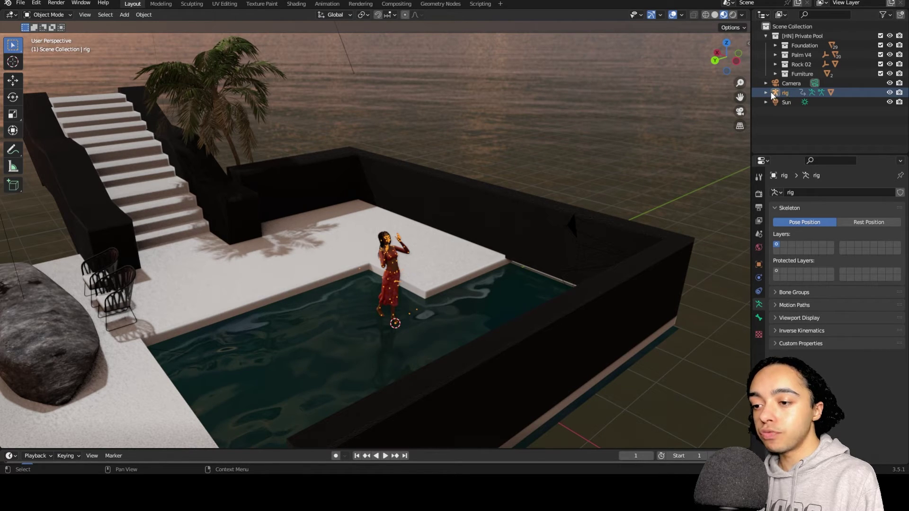
# Move the female Sim's rig along the Y axis out of the pool onto the deck.
pyautogui.click(766, 93)
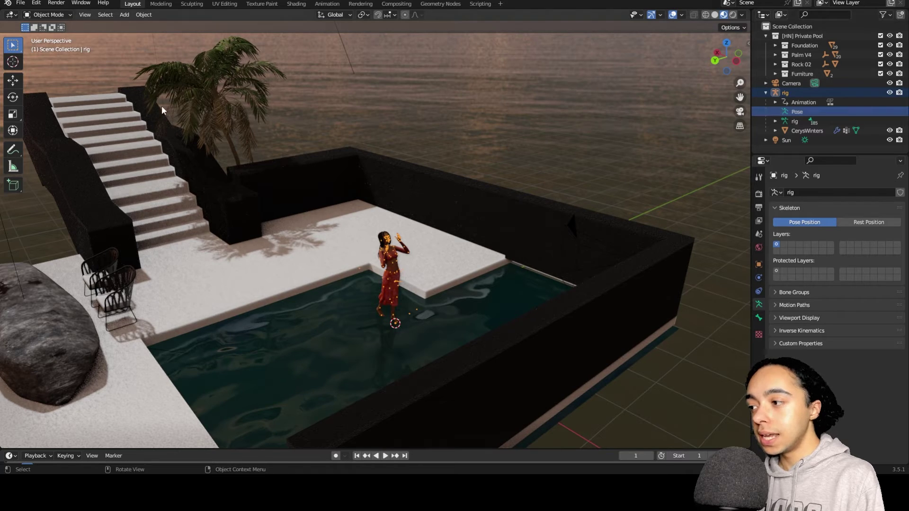
pyautogui.click(17, 79)
pyautogui.press('g')
pyautogui.press('y')
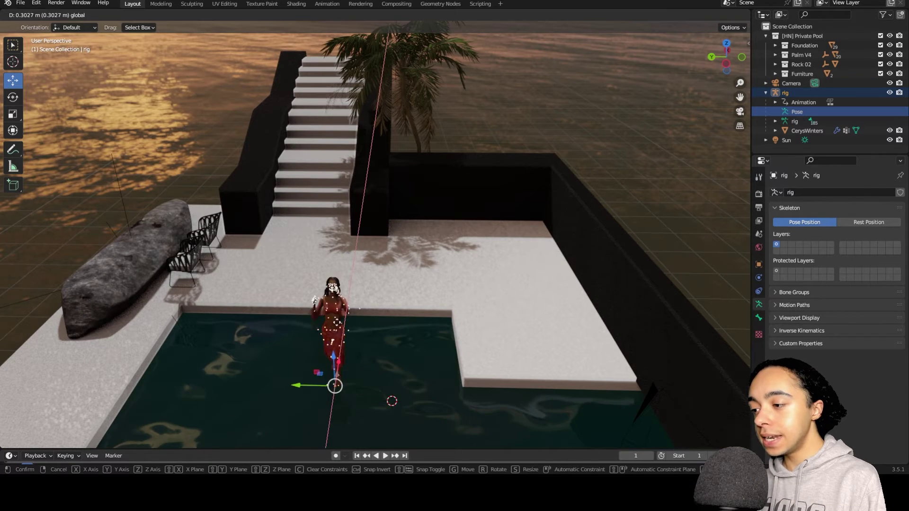
pyautogui.click(302, 260)
# Raise the Sim along Z so her feet rest on the deck beside the stairs.
pyautogui.moveTo(302, 260); pyautogui.dragTo(128, 203, button='middle')
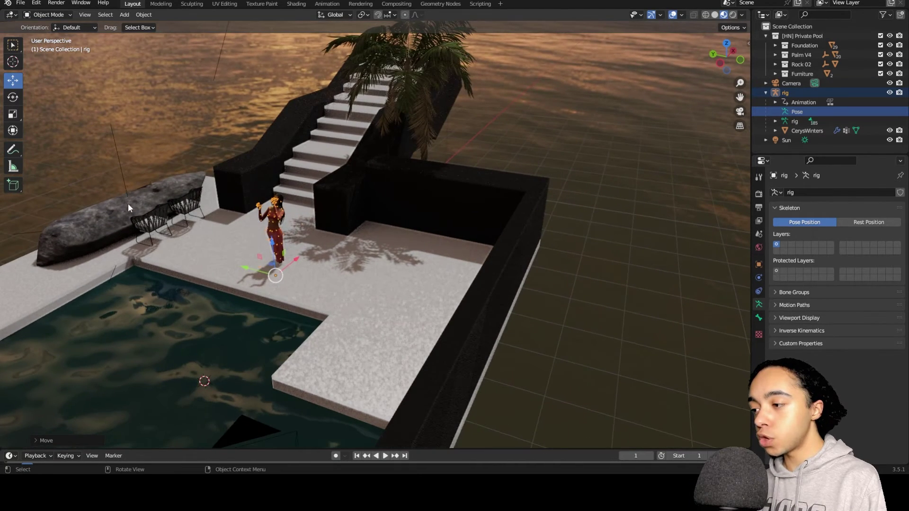
pyautogui.moveTo(750, 109); pyautogui.dragTo(491, 180, button='middle')
pyautogui.click(217, 233)
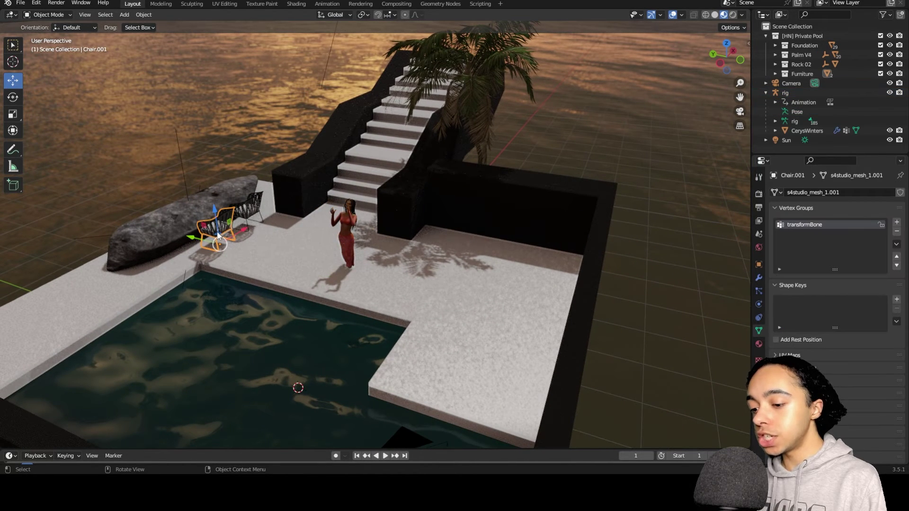
pyautogui.click(797, 112)
pyautogui.scroll(4, 332, 237)
pyautogui.moveTo(332, 237); pyautogui.dragTo(303, 265, button='middle')
pyautogui.moveTo(302, 252); pyautogui.dragTo(296, 225)
pyautogui.scroll(5, 415, 220)
pyautogui.moveTo(69, 293); pyautogui.dragTo(70, 301)
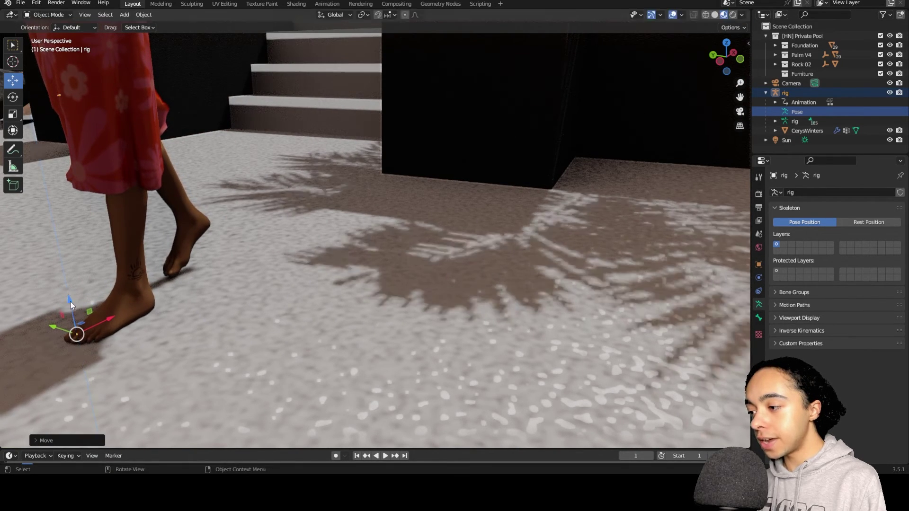
pyautogui.scroll(-8, 70, 301)
pyautogui.click(20, 3)
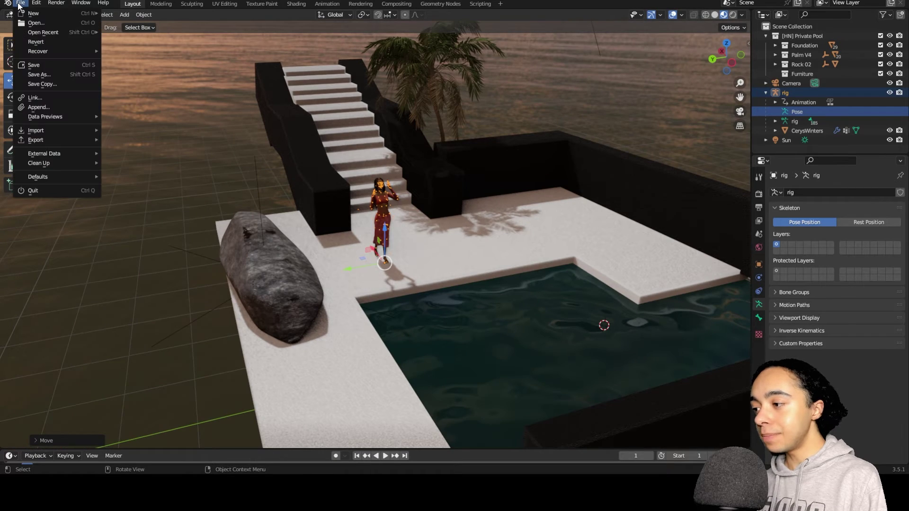
# Bring in the man's rig and select it in the Outliner.
pyautogui.click(38, 107)
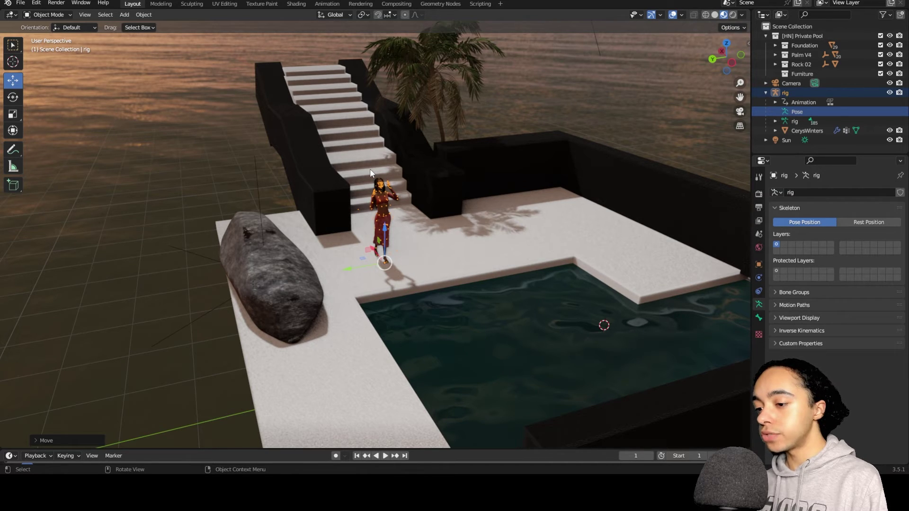
pyautogui.hotkey('ctrl', 'v')
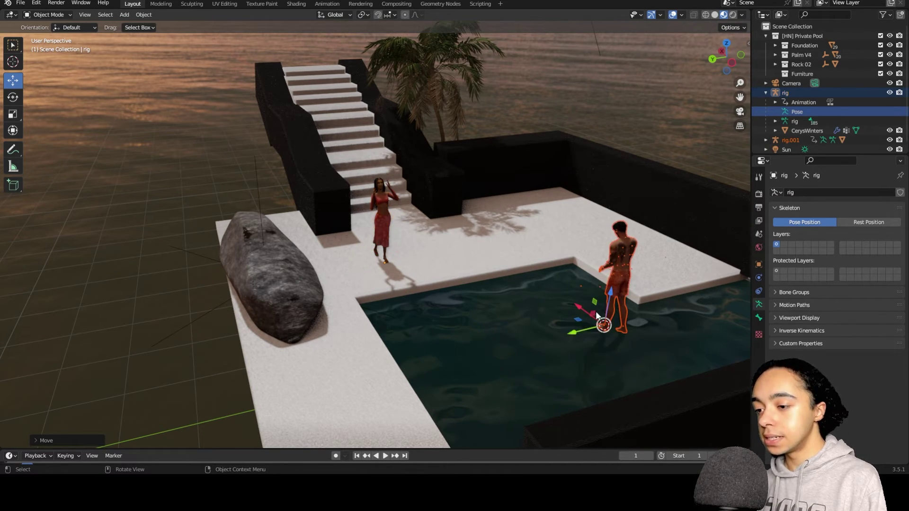
pyautogui.click(766, 92)
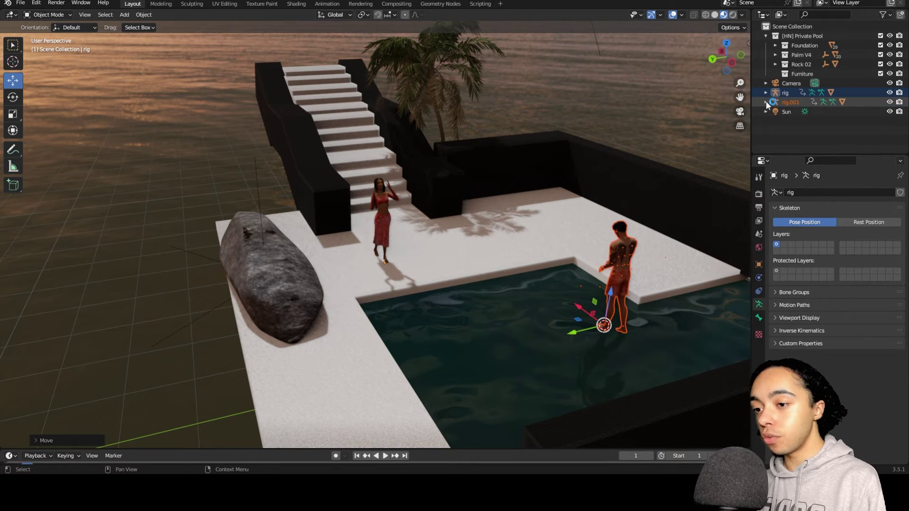
pyautogui.click(766, 102)
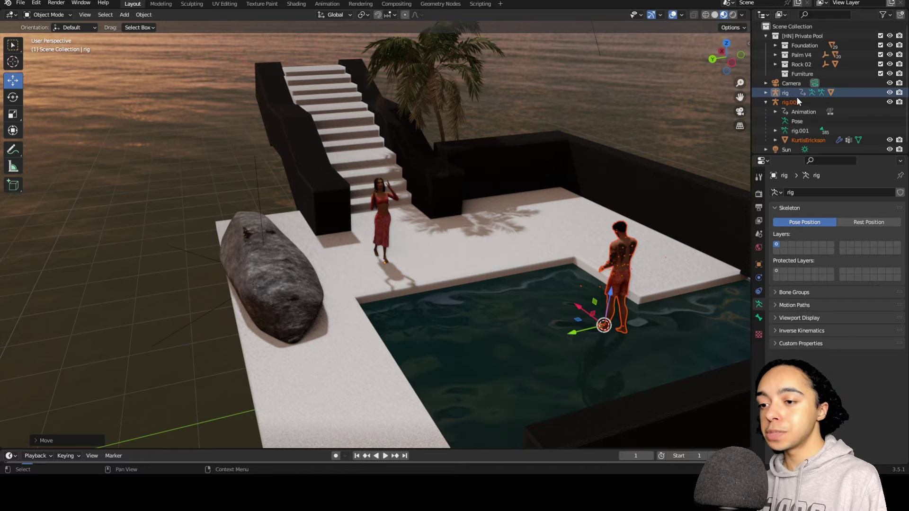
pyautogui.click(807, 122)
# Move the man's rig against the woman so they embrace by the rock.
pyautogui.moveTo(573, 333); pyautogui.dragTo(414, 372)
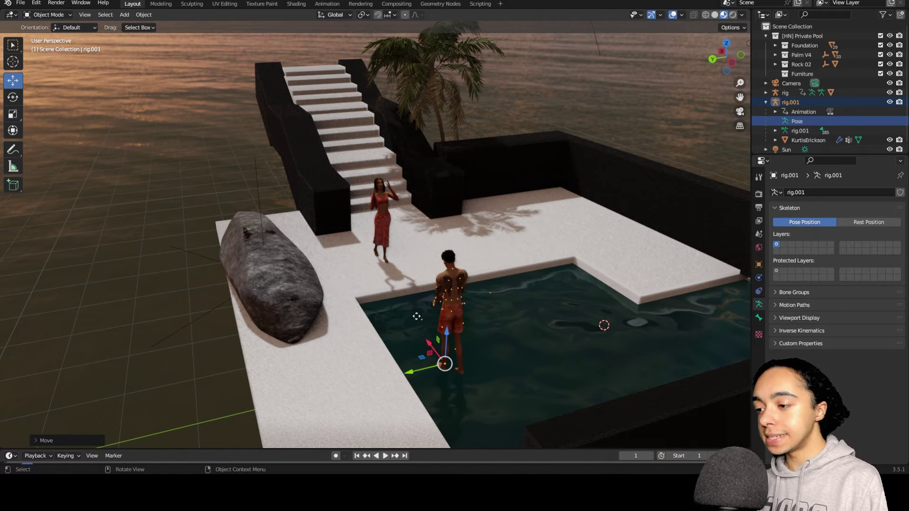
pyautogui.press('g')
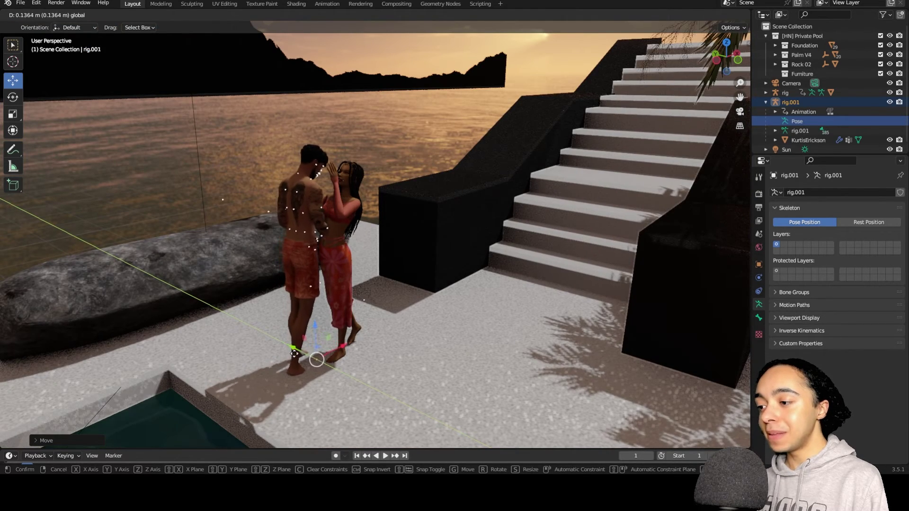
pyautogui.click(305, 358)
pyautogui.scroll(3, 358, 324)
pyautogui.moveTo(357, 324); pyautogui.dragTo(385, 309, button='middle')
# Orbit around the embracing couple and check them through the camera view.
pyautogui.moveTo(744, 96); pyautogui.dragTo(627, 186)
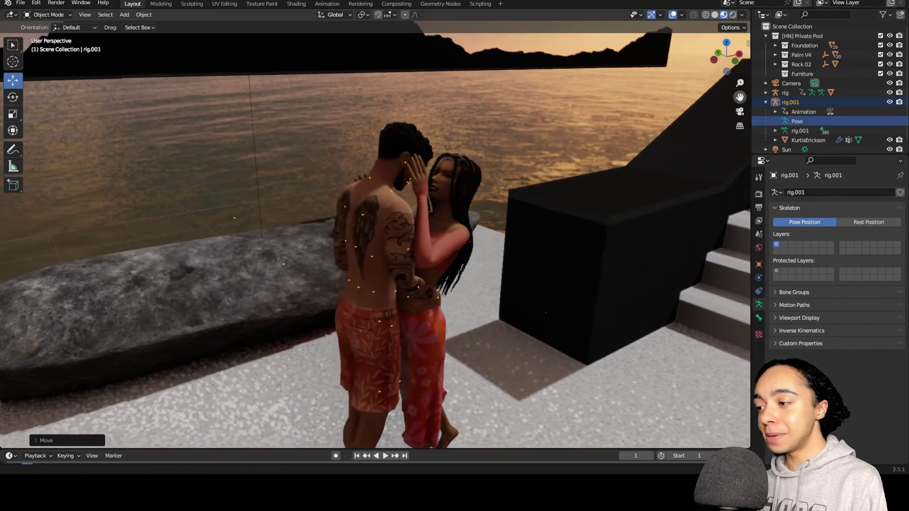
pyautogui.scroll(4, 627, 186)
pyautogui.moveTo(620, 190); pyautogui.dragTo(574, 196, button='middle')
pyautogui.scroll(-5, 574, 196)
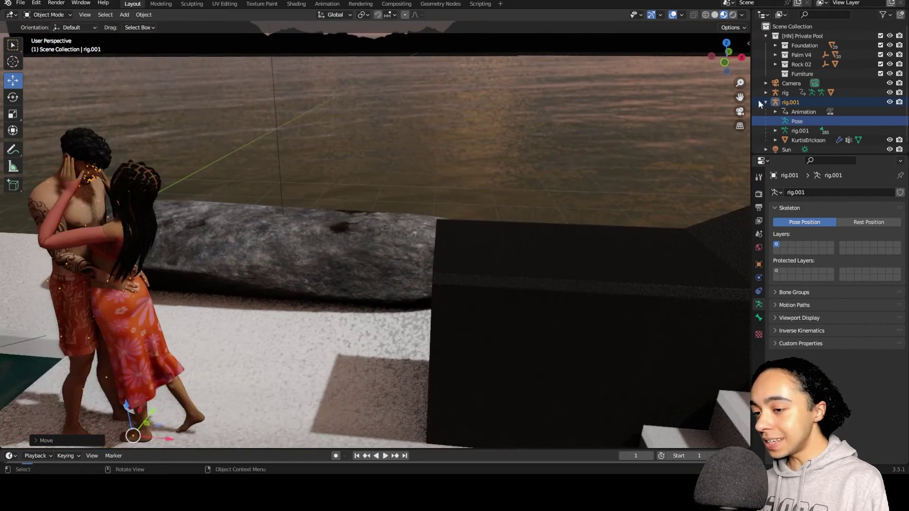
pyautogui.moveTo(740, 97); pyautogui.dragTo(650, 149)
pyautogui.scroll(5, 533, 213)
pyautogui.moveTo(532, 213); pyautogui.dragTo(515, 200, button='middle')
pyautogui.scroll(-5, 513, 195)
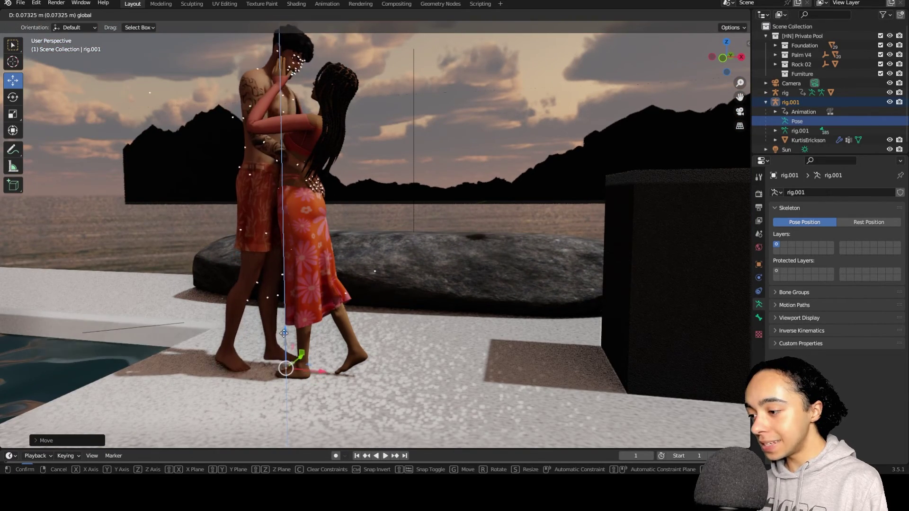
pyautogui.scroll(-8, 286, 352)
pyautogui.moveTo(286, 352); pyautogui.dragTo(223, 195, button='middle')
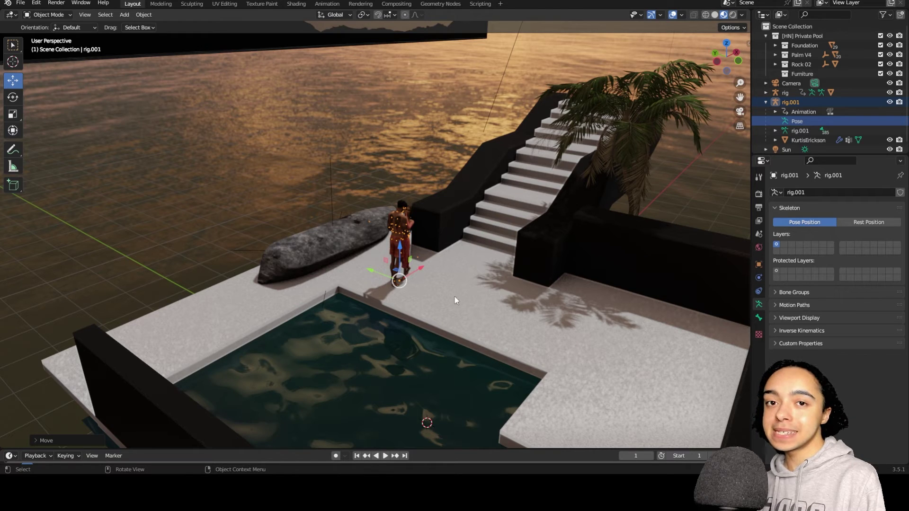
pyautogui.click(740, 111)
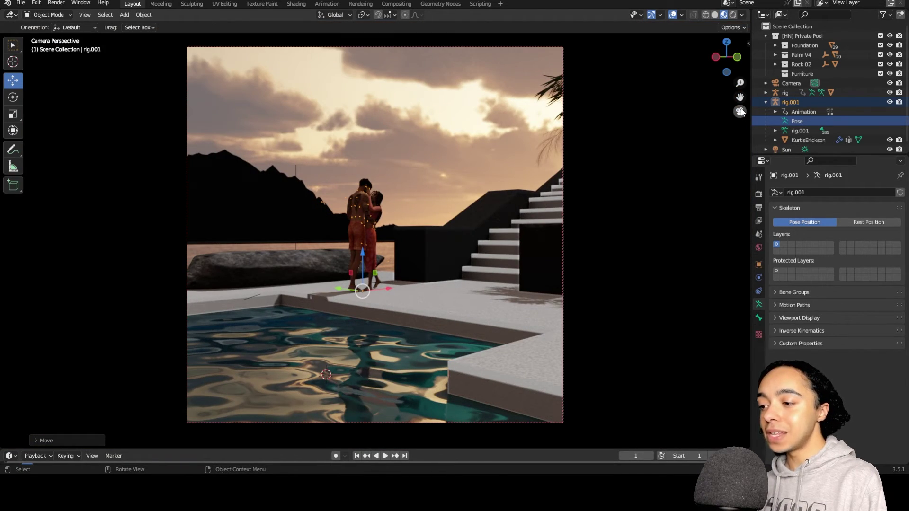
pyautogui.moveTo(742, 111); pyautogui.dragTo(799, 79, button='middle')
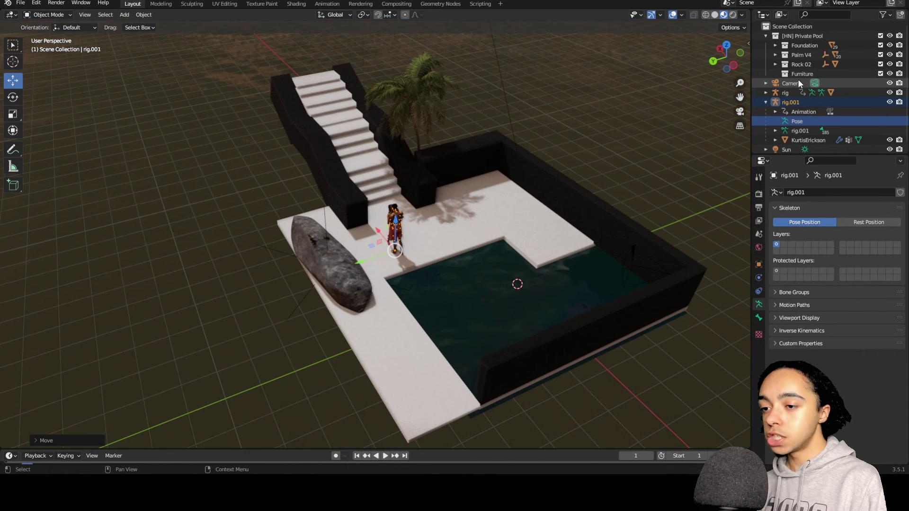
# Move the camera closer to the embracing couple.
pyautogui.click(799, 80)
pyautogui.moveTo(657, 283); pyautogui.dragTo(455, 226)
pyautogui.scroll(5, 439, 229)
pyautogui.moveTo(439, 229); pyautogui.dragTo(543, 303, button='middle')
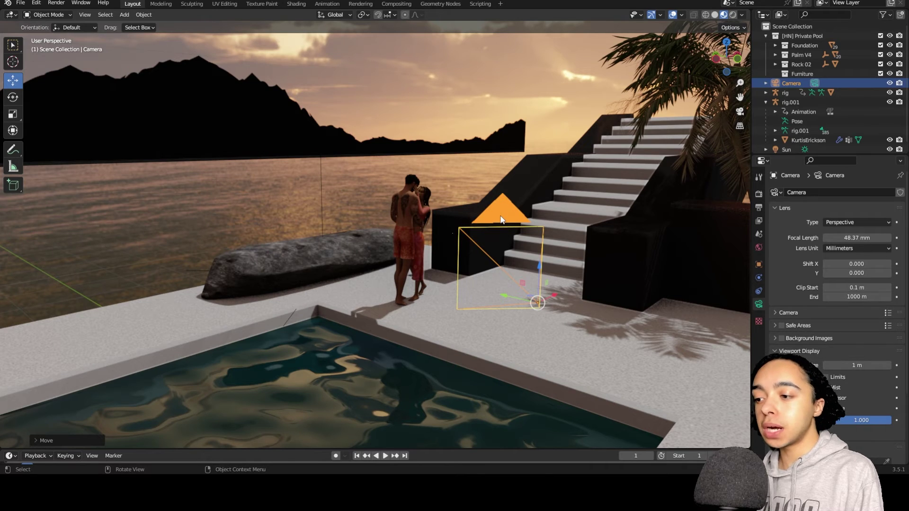
# Set the output Resolution X to 1920 px against the 1080 px height.
pyautogui.click(759, 200)
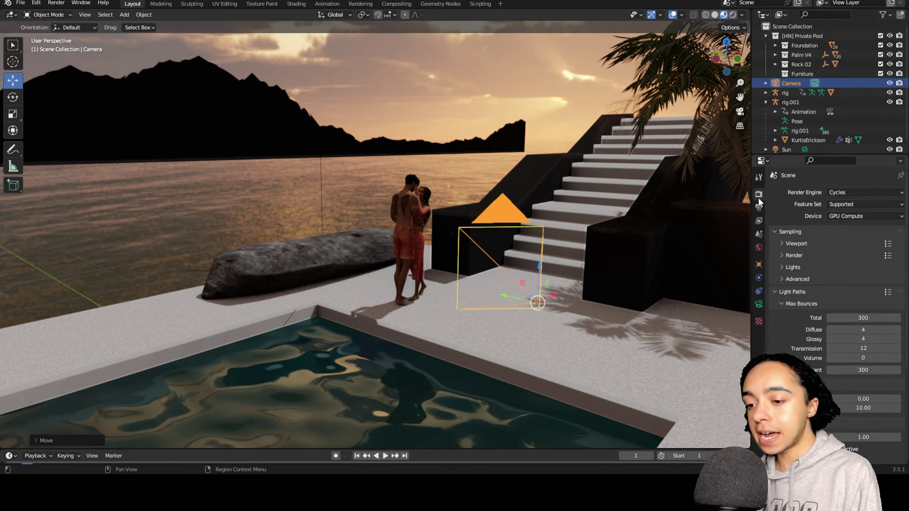
pyautogui.click(759, 207)
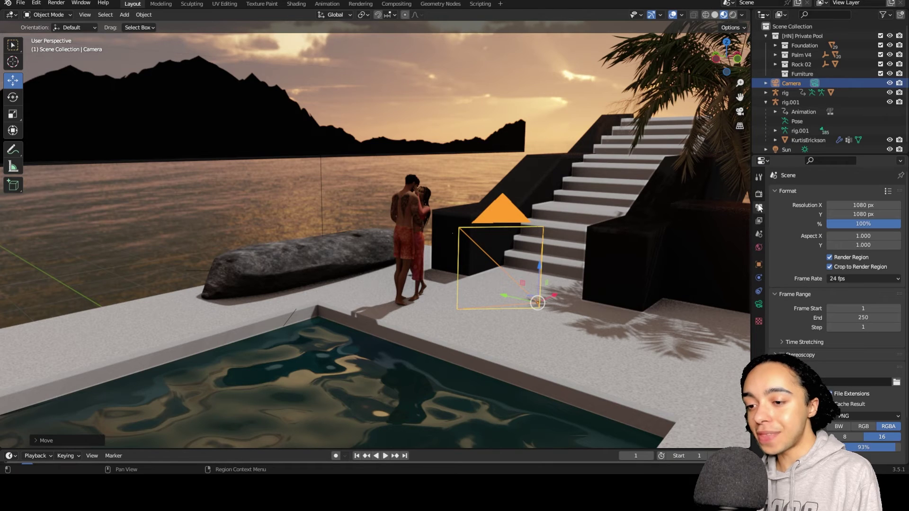
pyautogui.click(861, 204)
pyautogui.write('1920')
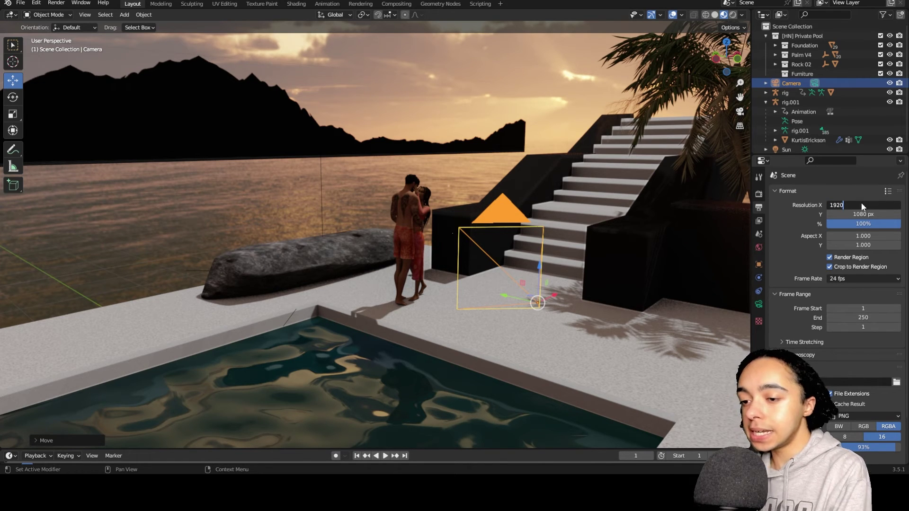
pyautogui.press('Return')
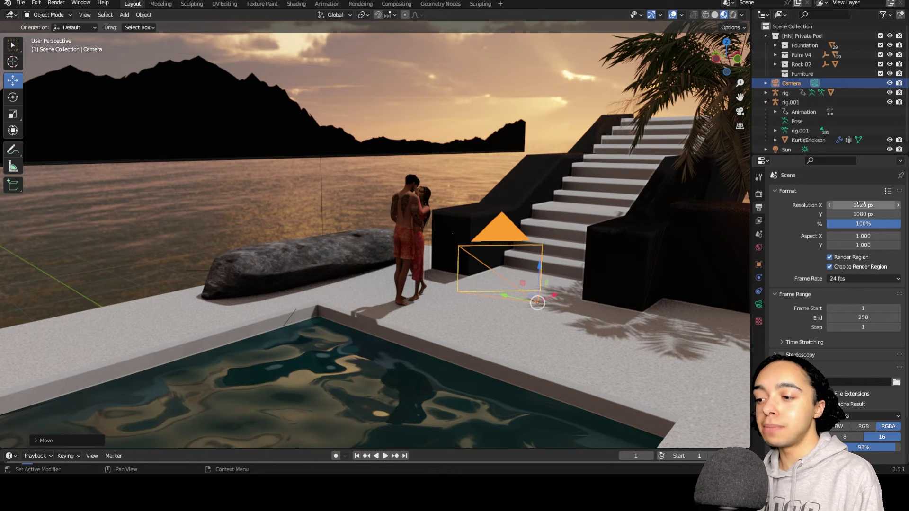
# Preview the camera shot, then reposition the camera with G.
pyautogui.click(741, 112)
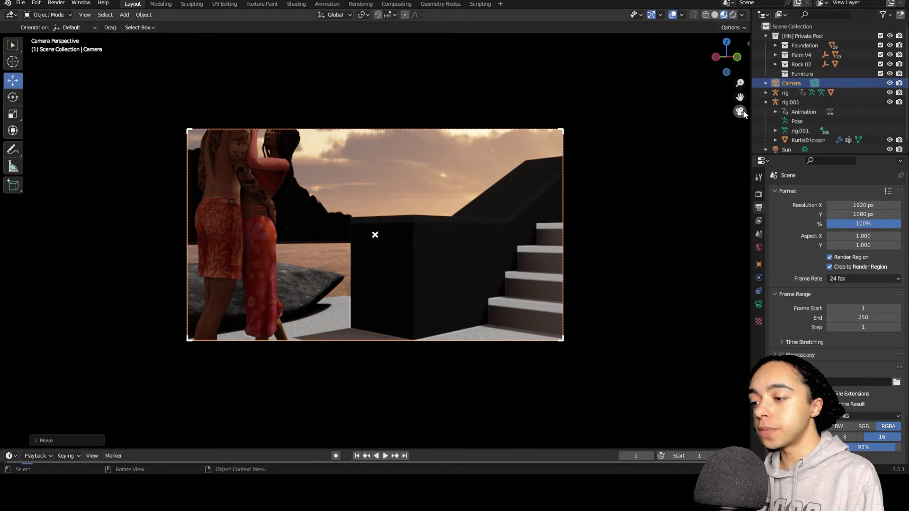
pyautogui.click(741, 112)
pyautogui.press('g')
pyautogui.click(469, 289)
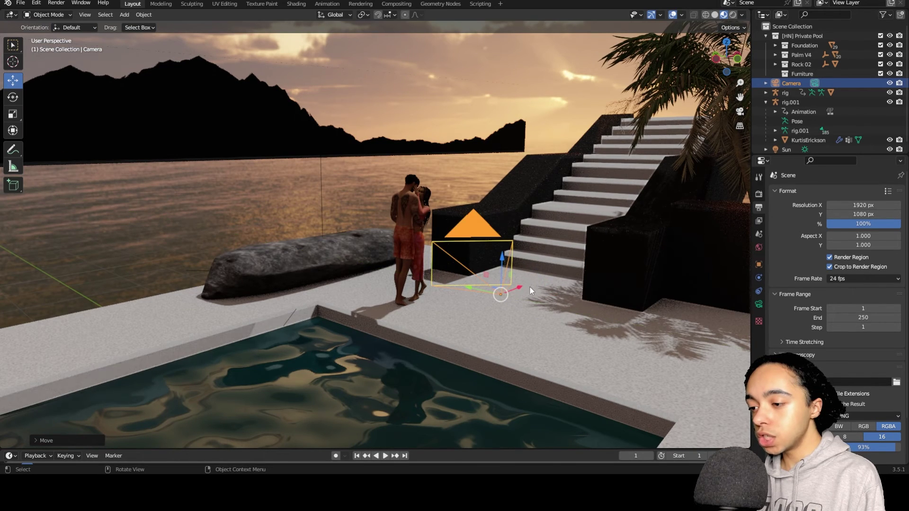
# Rotate the camera about 31° toward the couple, raise it, and verify the framing.
pyautogui.click(10, 99)
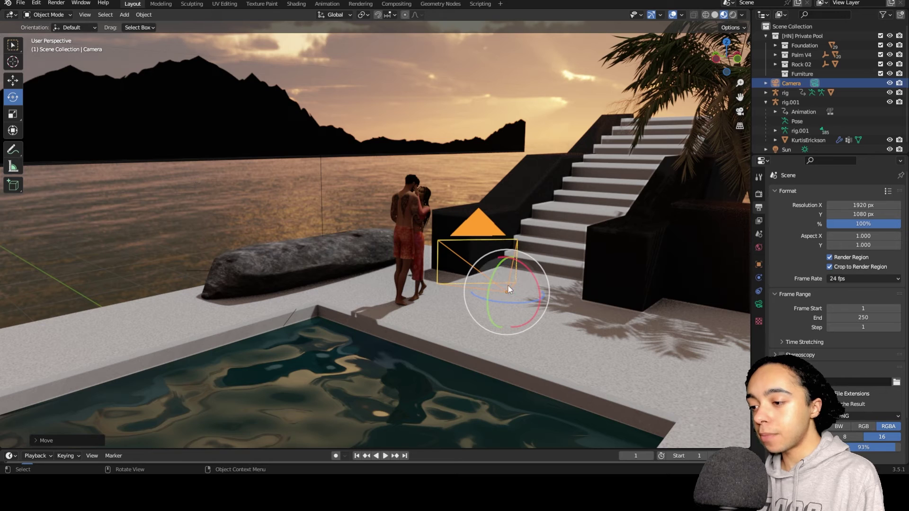
pyautogui.moveTo(510, 302); pyautogui.dragTo(521, 299)
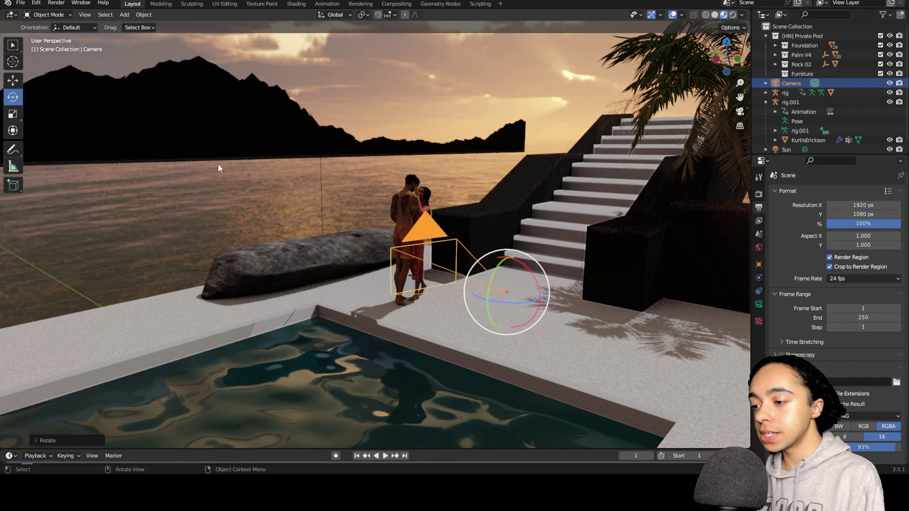
pyautogui.click(19, 83)
pyautogui.moveTo(506, 256); pyautogui.dragTo(497, 202)
pyautogui.moveTo(497, 203); pyautogui.dragTo(353, 274, button='middle')
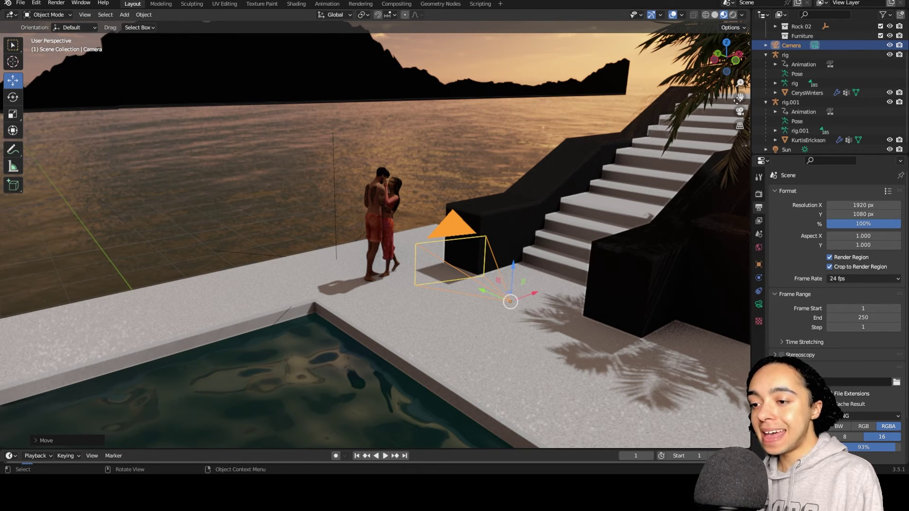
pyautogui.click(739, 113)
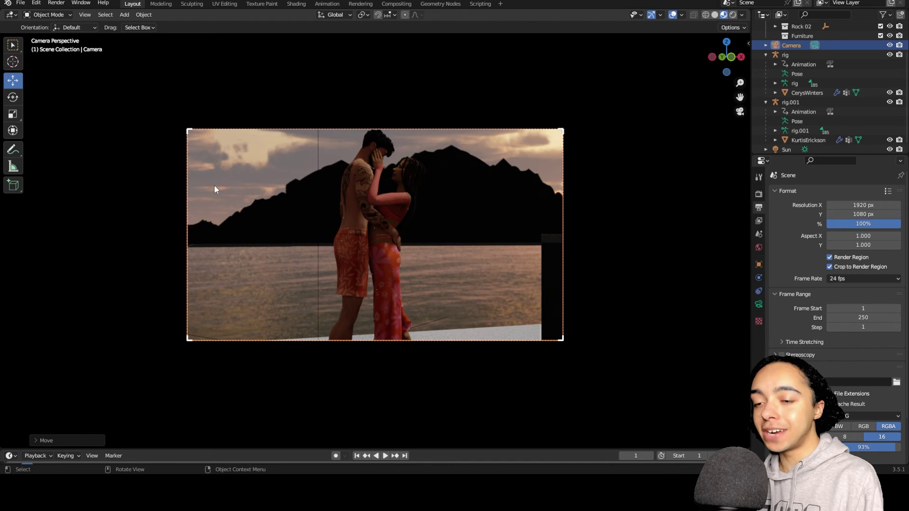
pyautogui.click(742, 112)
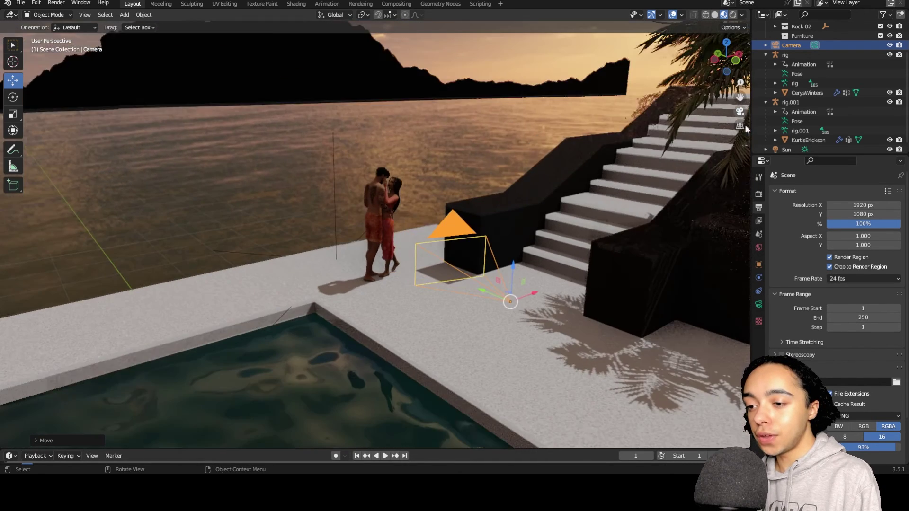
# Confirm Cycles as the render engine, collapse Light Paths, and render the still image.
pyautogui.click(759, 194)
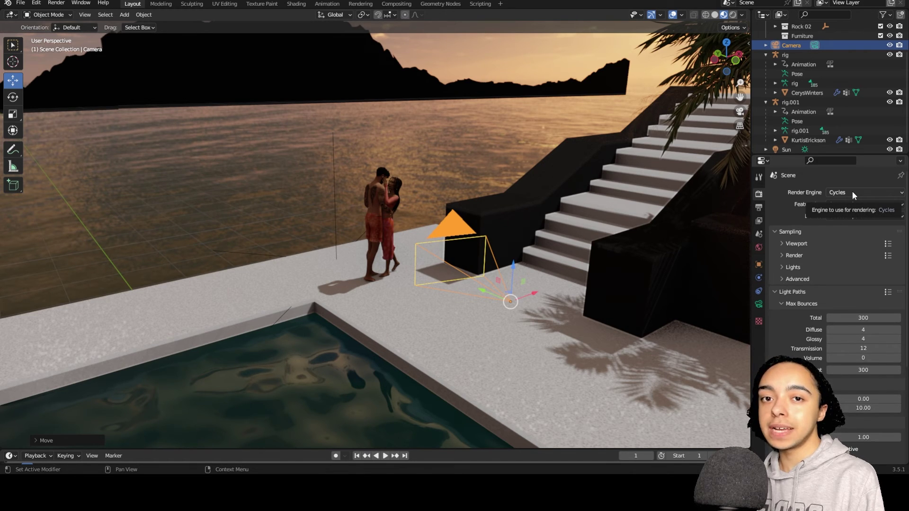
pyautogui.click(873, 292)
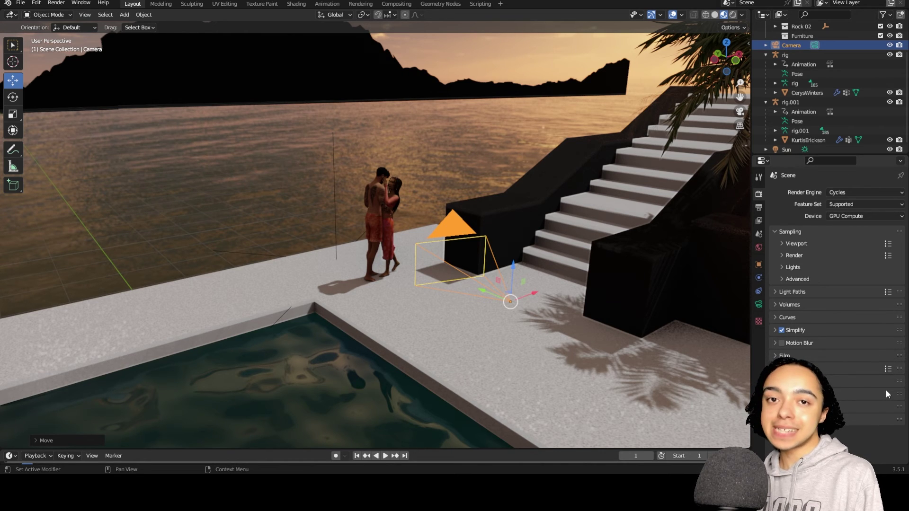
pyautogui.click(64, 6)
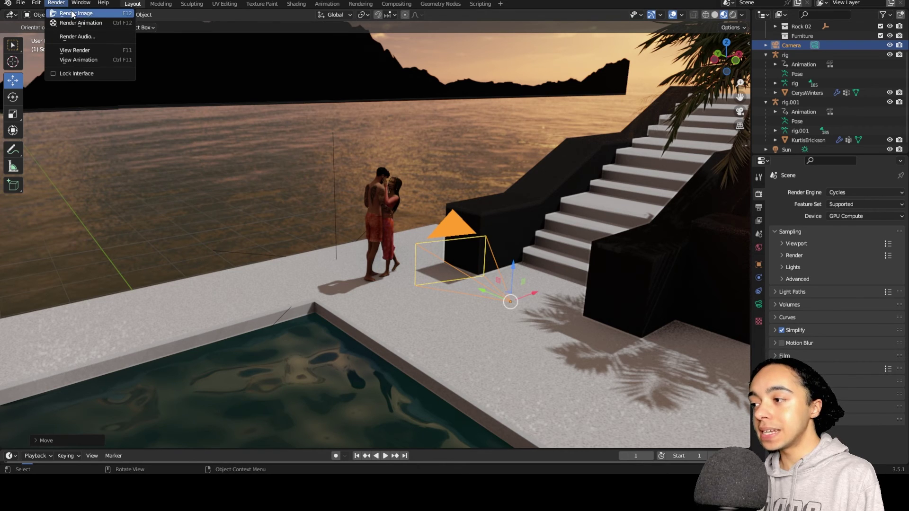
pyautogui.click(70, 12)
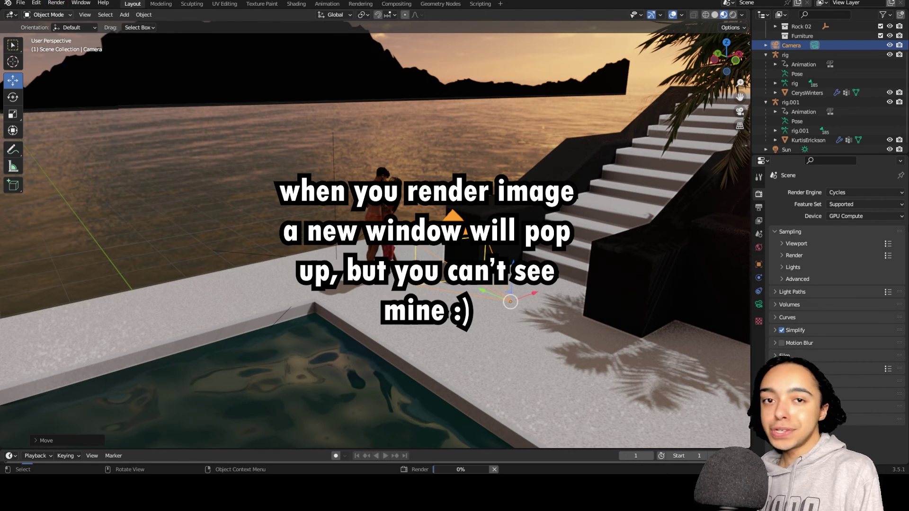